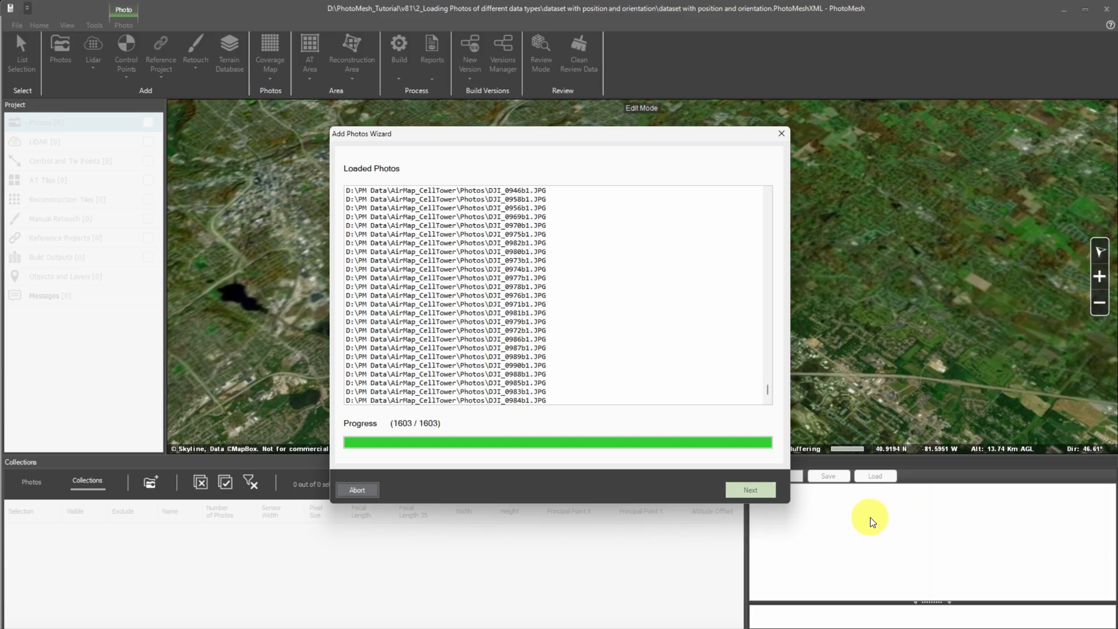
Finish adding the loaded photos as the Photos collection and open the project for editing in PhotoMesh
click(761, 494)
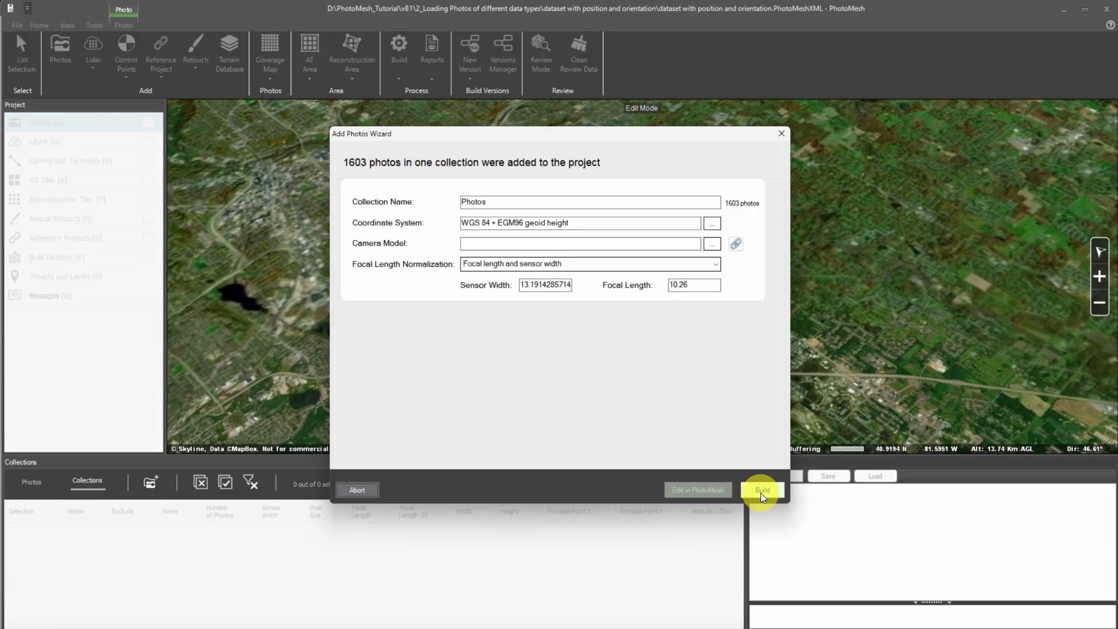
click(723, 490)
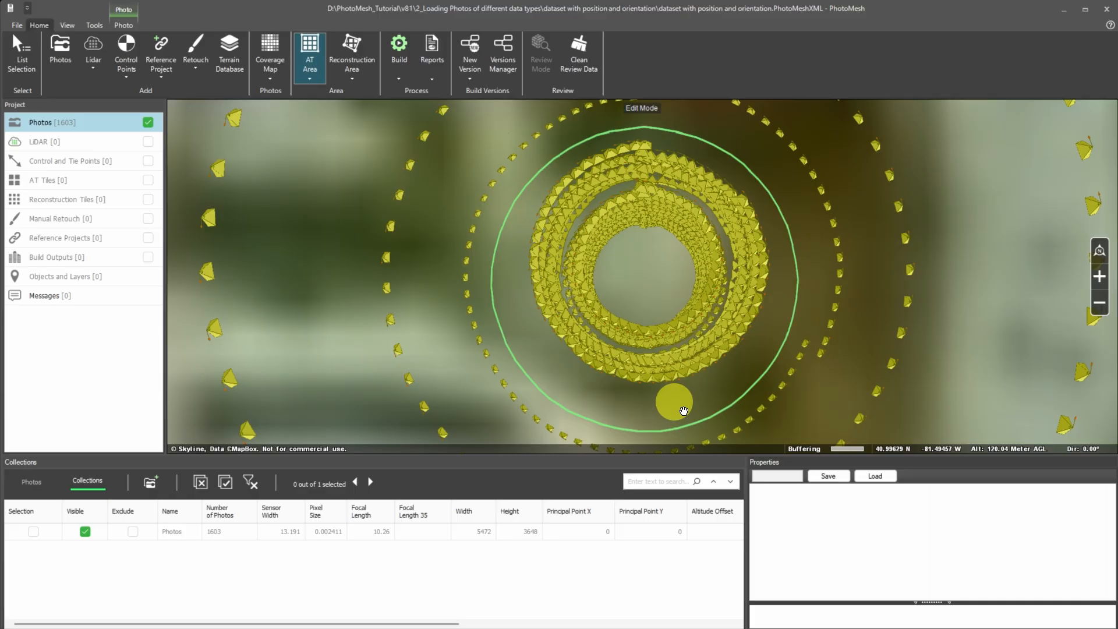
Examine the imported photos' 3D camera positions, their coordinate and orientation values, and the footprints of individual photos
middle_drag(659, 311, 704, 341)
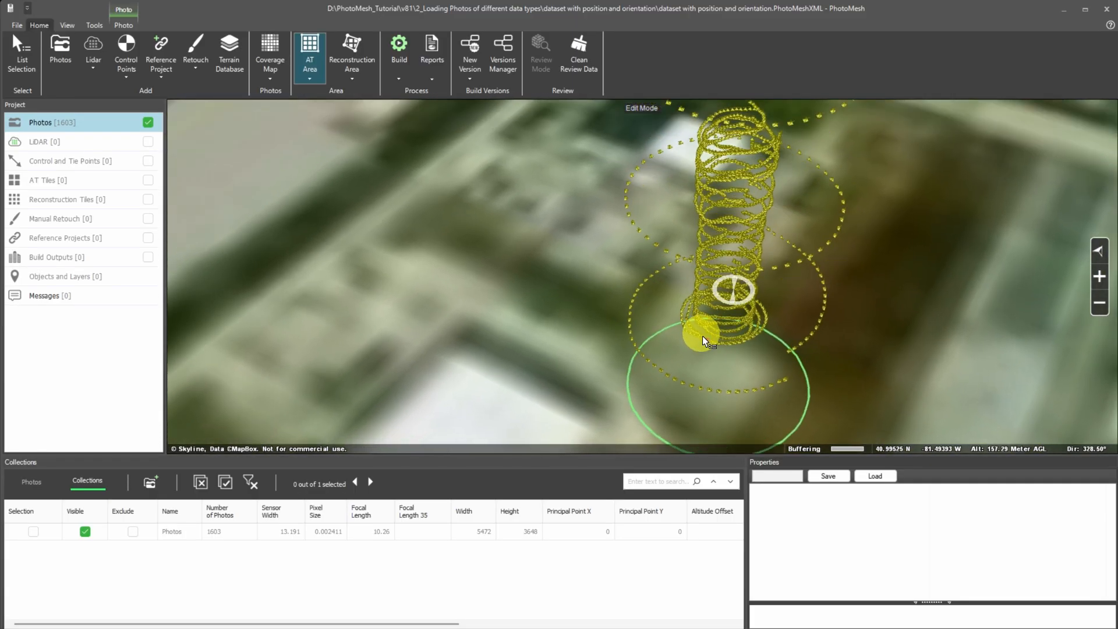
drag(662, 339, 546, 382)
scroll(561, 379, up, 5)
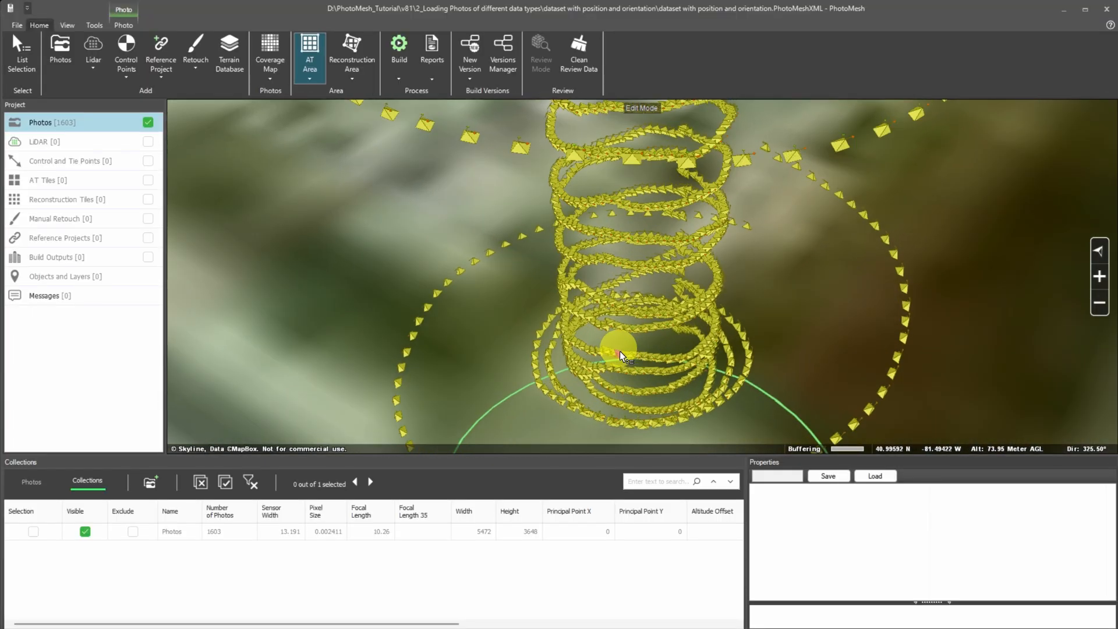
scroll(617, 351, up, 3)
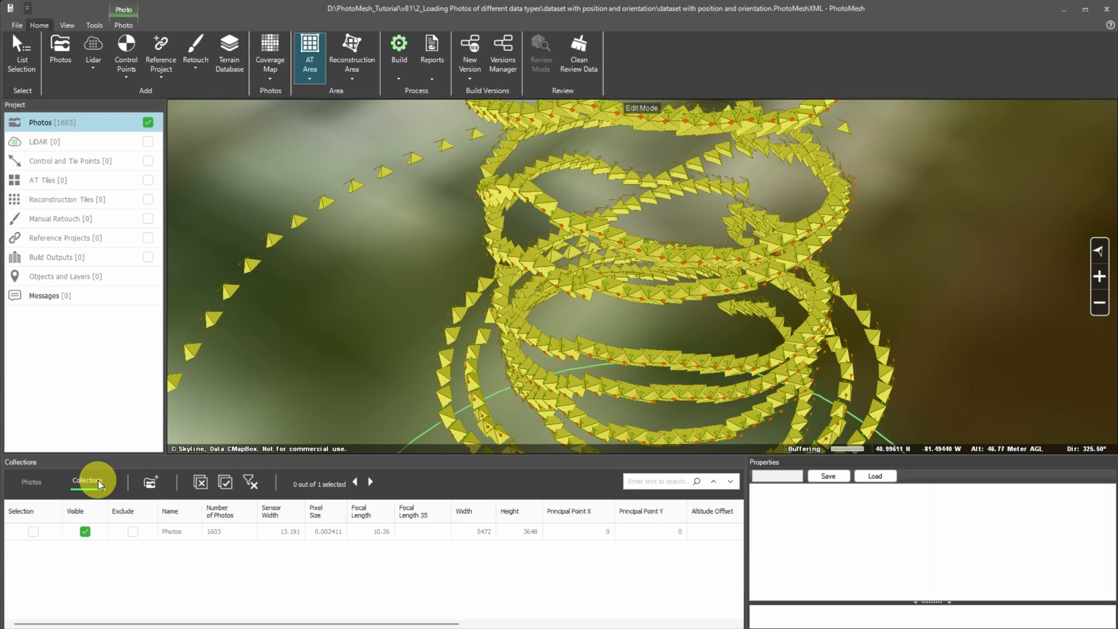
click(49, 484)
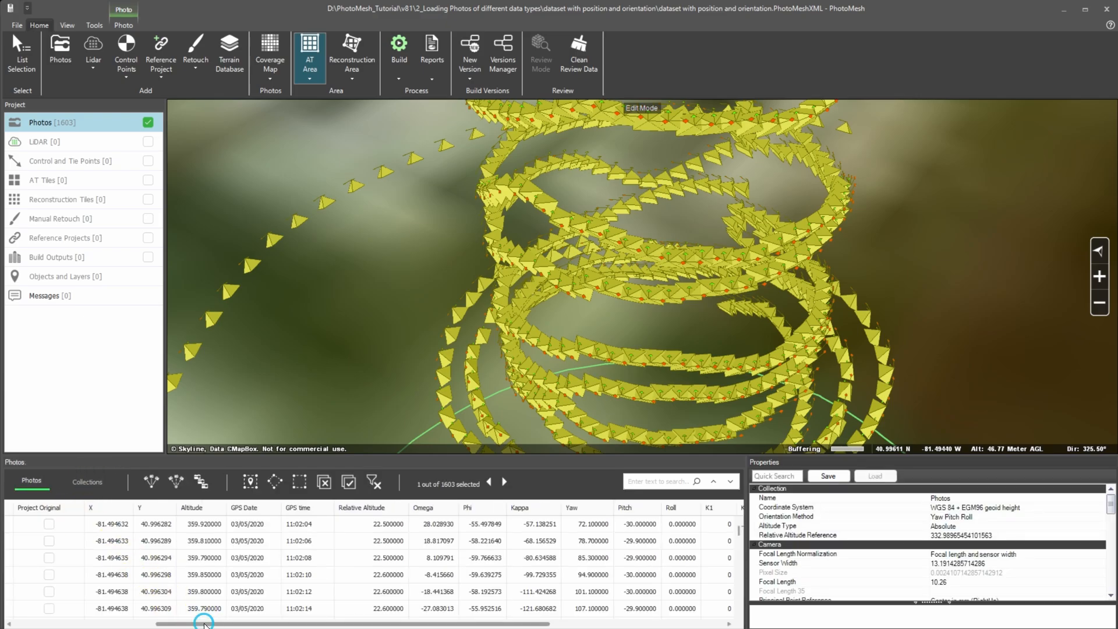
drag(204, 624, 246, 624)
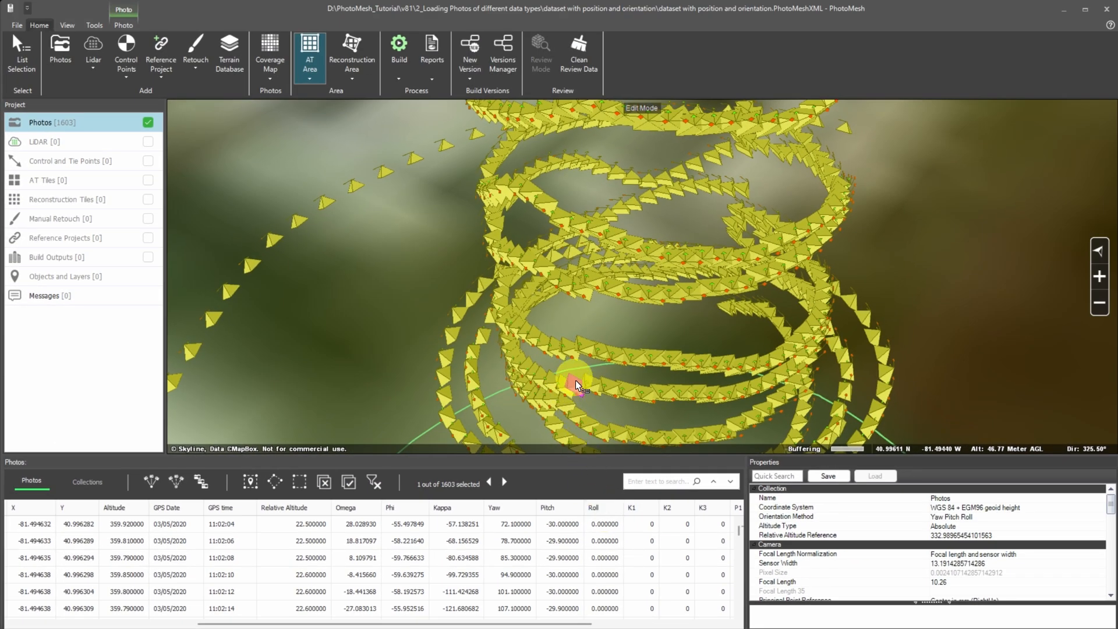
click(568, 283)
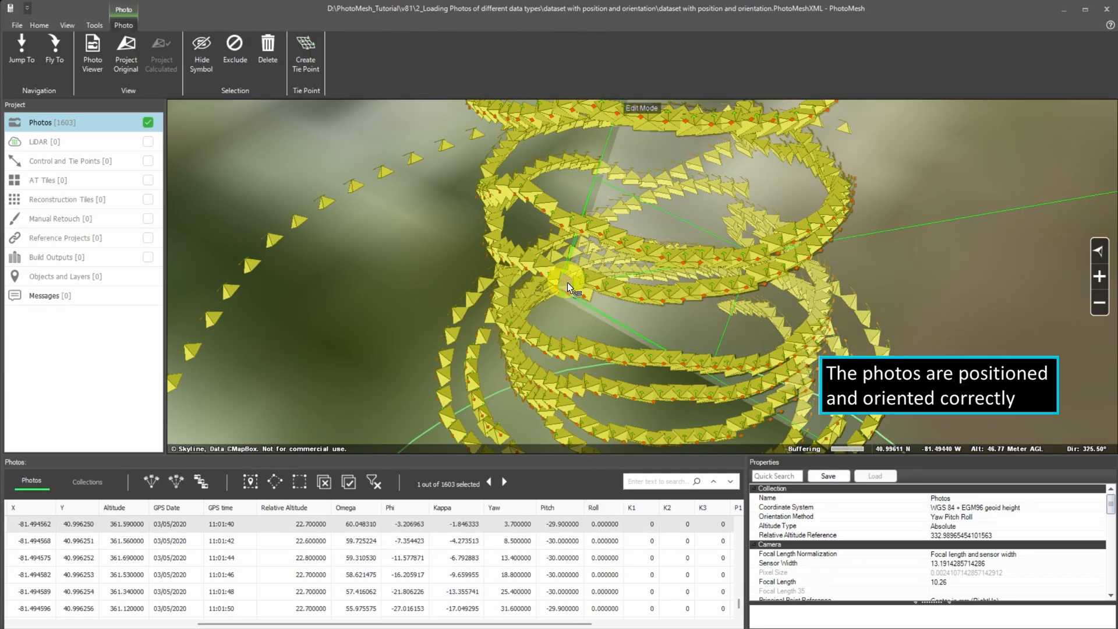
click(789, 261)
scroll(789, 261, down, 5)
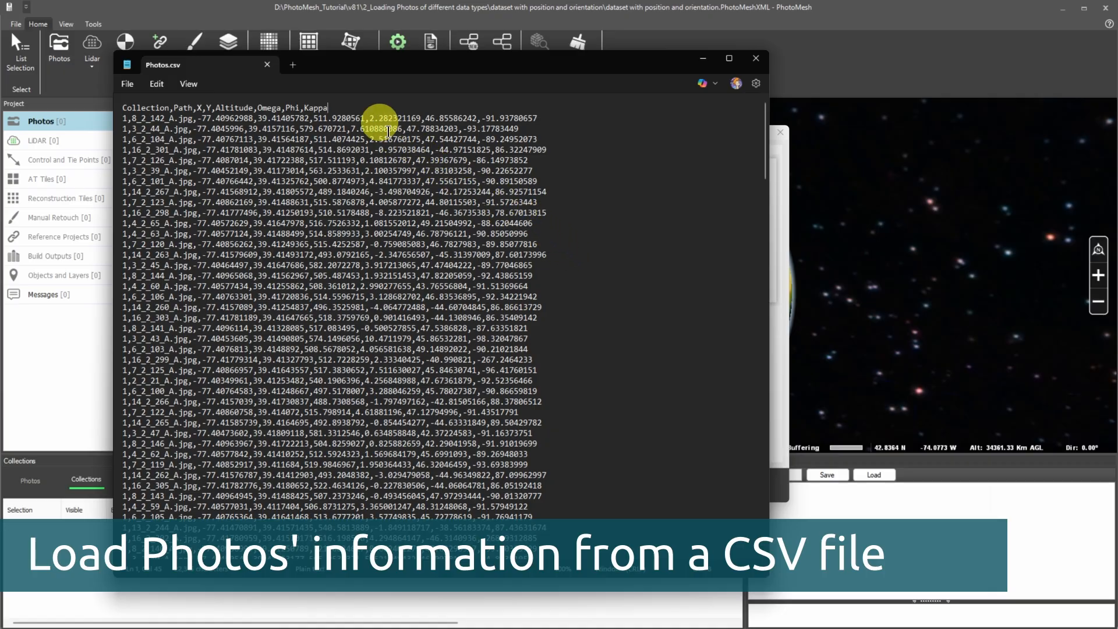
Review the header row and photo records in Photos.csv, and minimize the file
drag(329, 108, 92, 99)
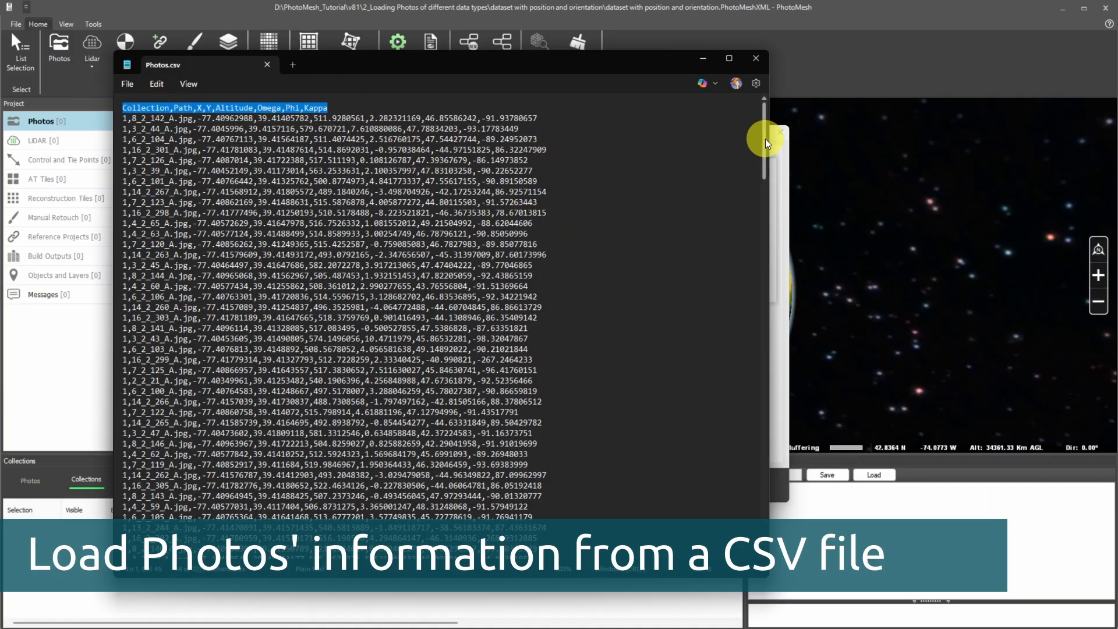
mouse_move(765, 139)
mouse_down()
mouse_move(766, 359)
mouse_move(753, 137)
mouse_up()
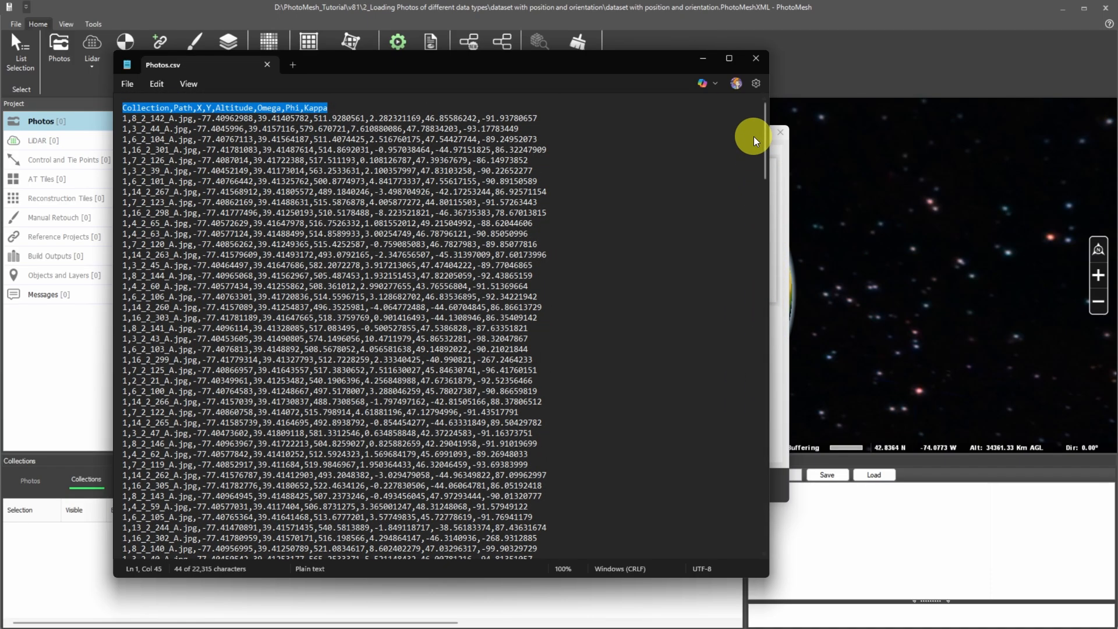
click(703, 58)
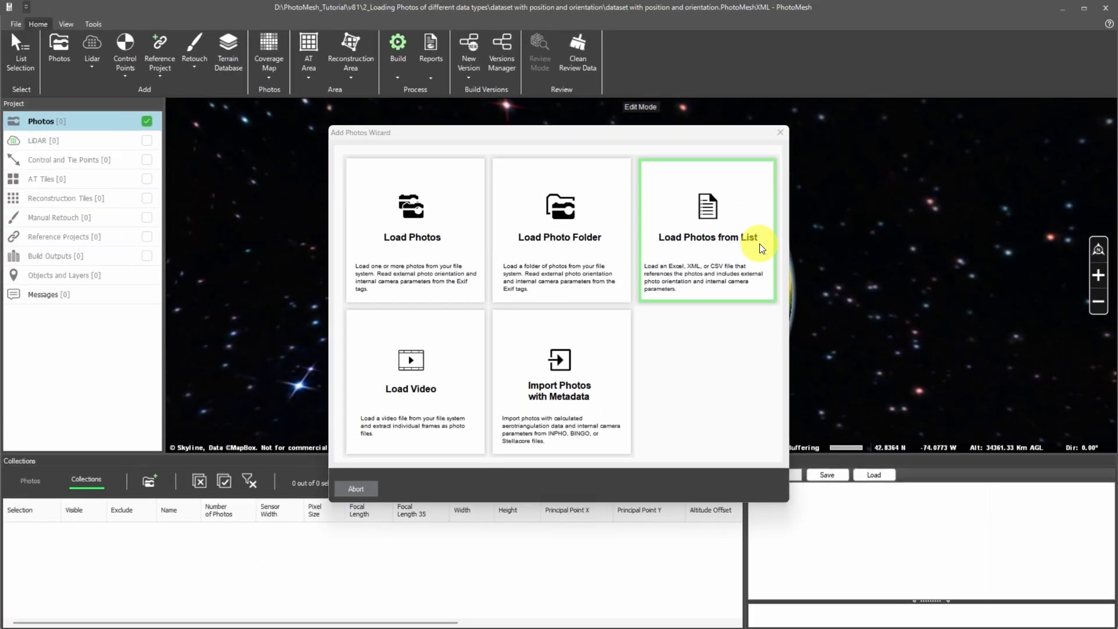
Start loading photos from a list, using Photos.csv in the CSVs folder
click(860, 210)
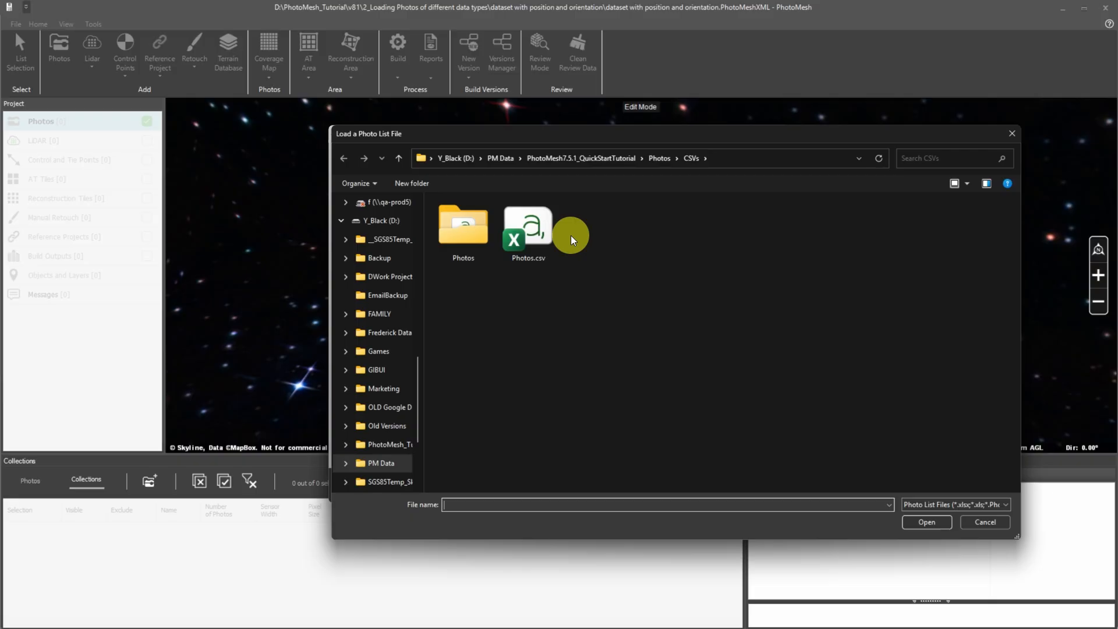
click(538, 232)
click(920, 521)
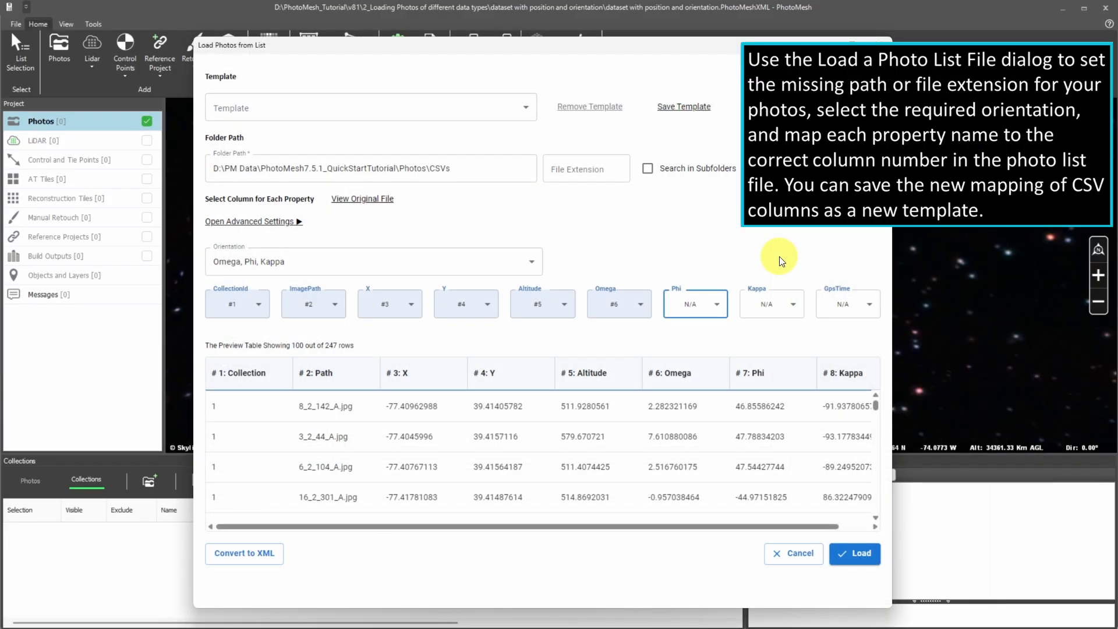
Apply the F_OPK template to map the CSV columns to the photo properties
click(523, 107)
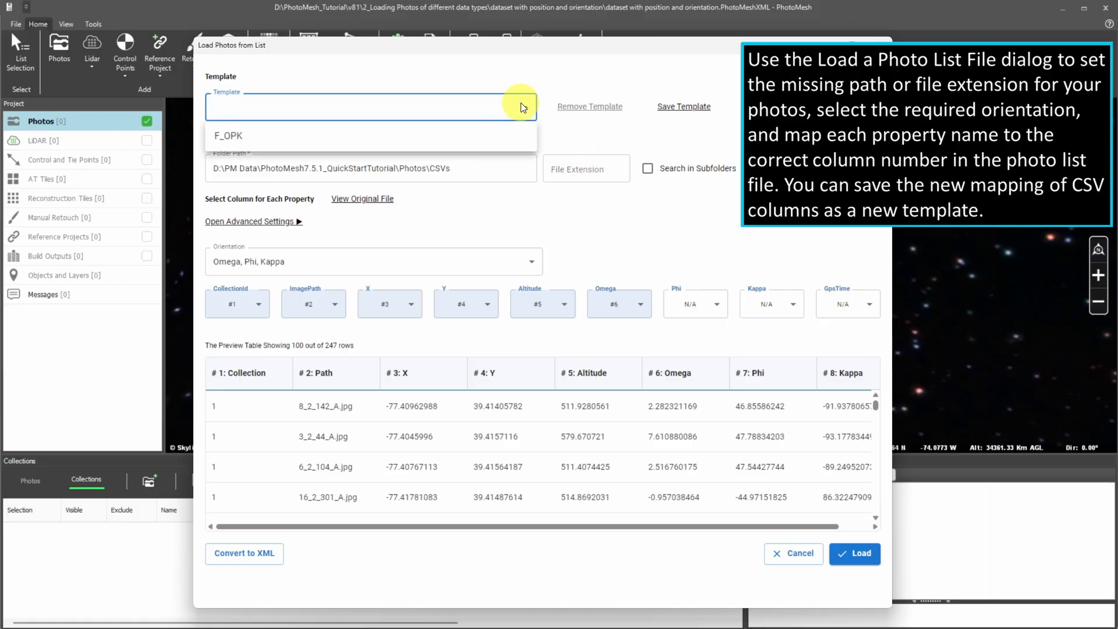
click(251, 138)
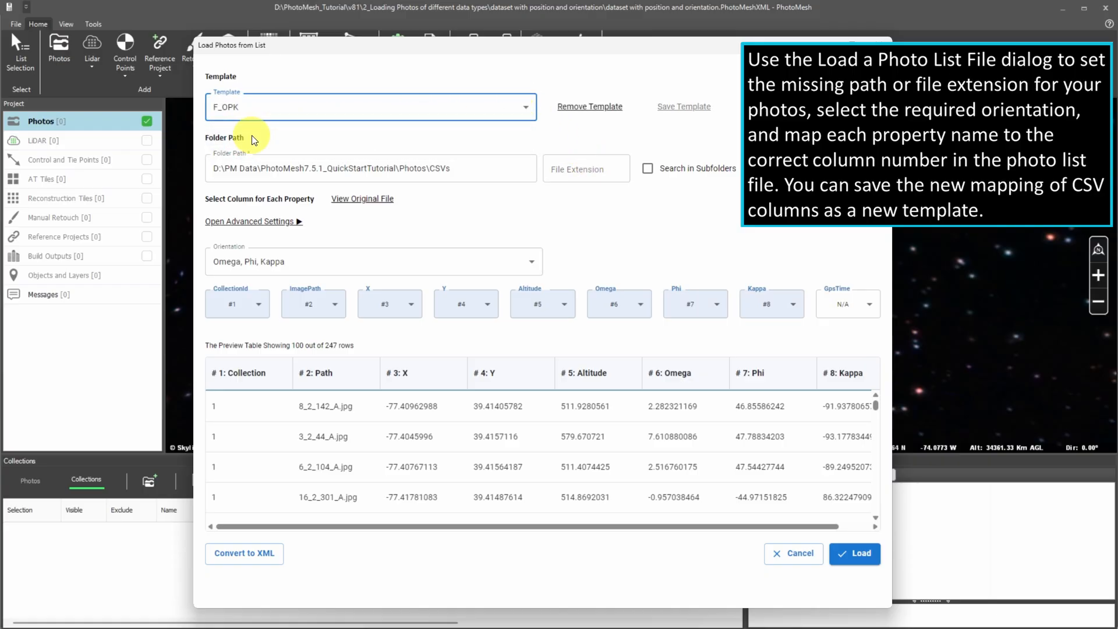
click(797, 311)
click(797, 307)
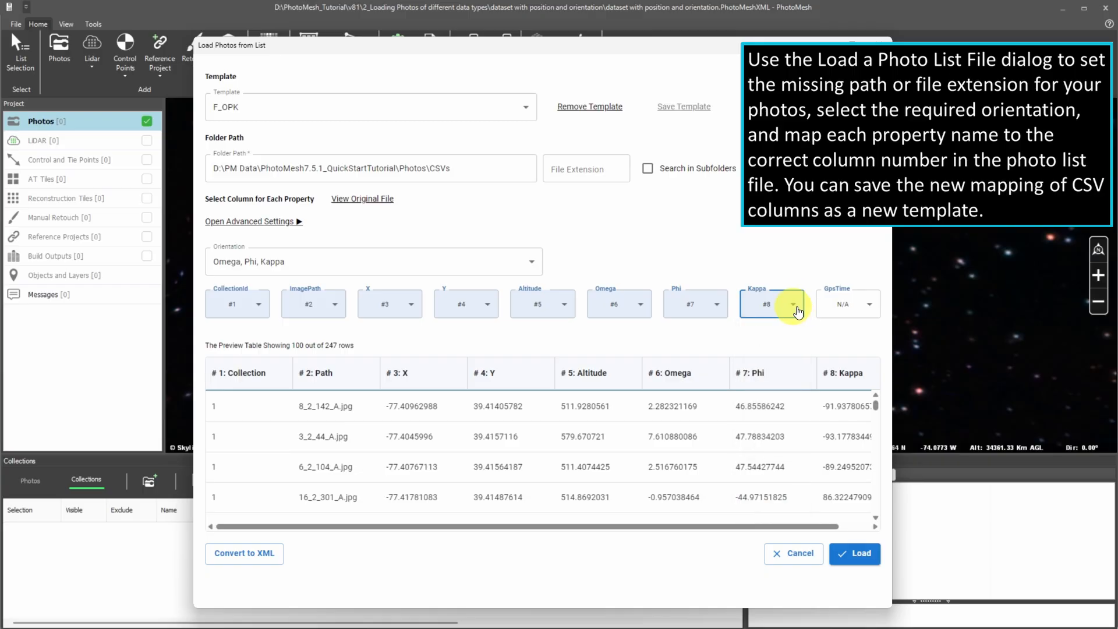
Review the available orientation options and the preview rows of the photo list
click(533, 264)
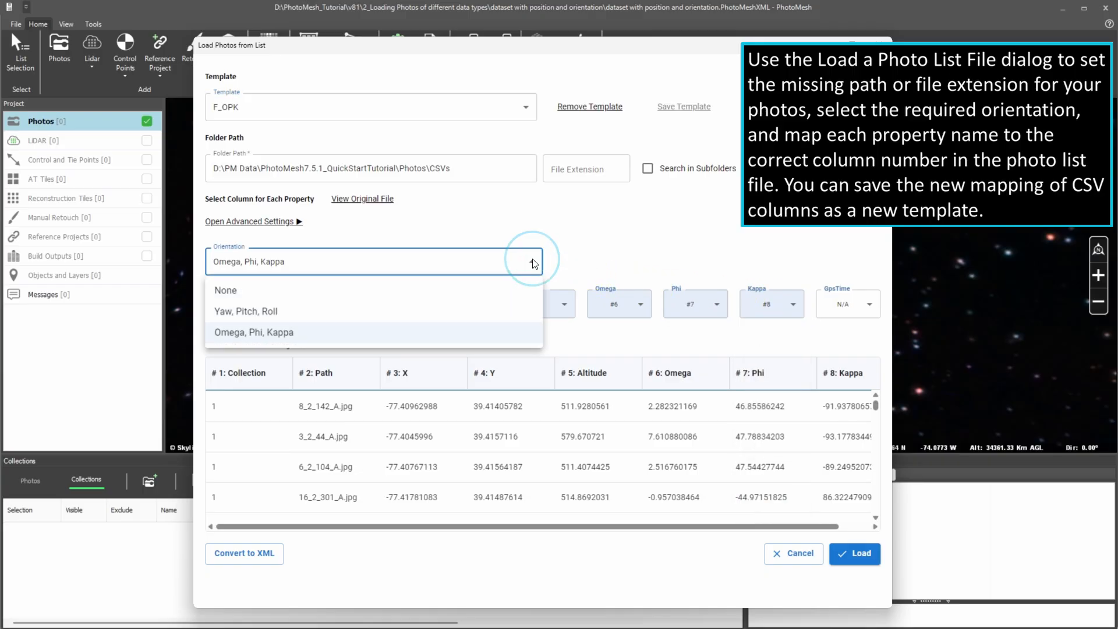
click(533, 263)
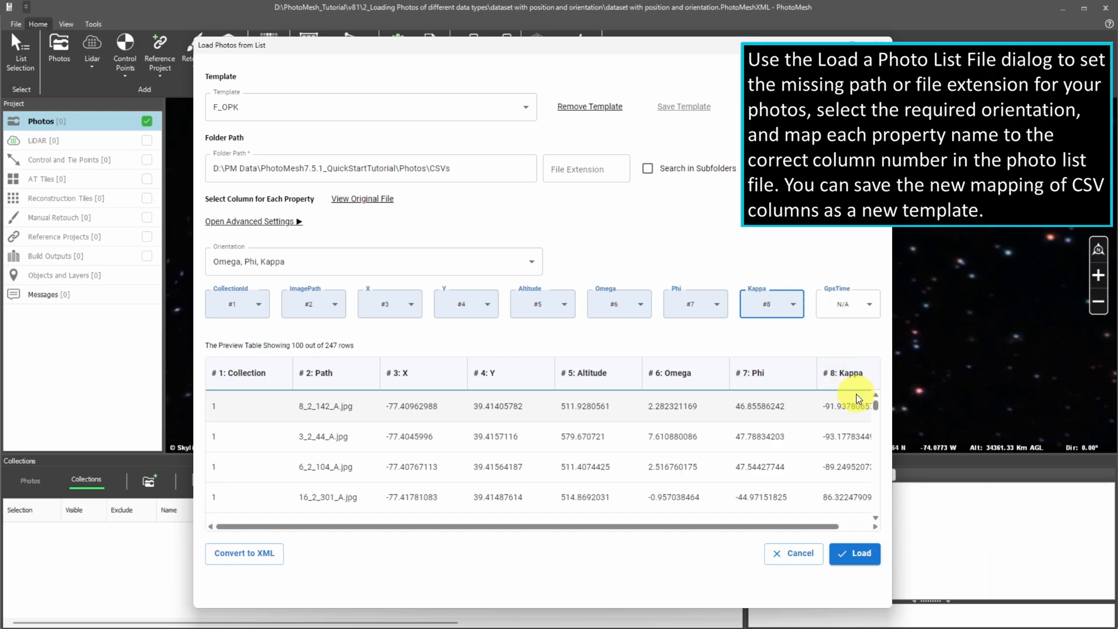
mouse_move(876, 405)
mouse_down()
mouse_move(877, 492)
mouse_move(877, 402)
mouse_up()
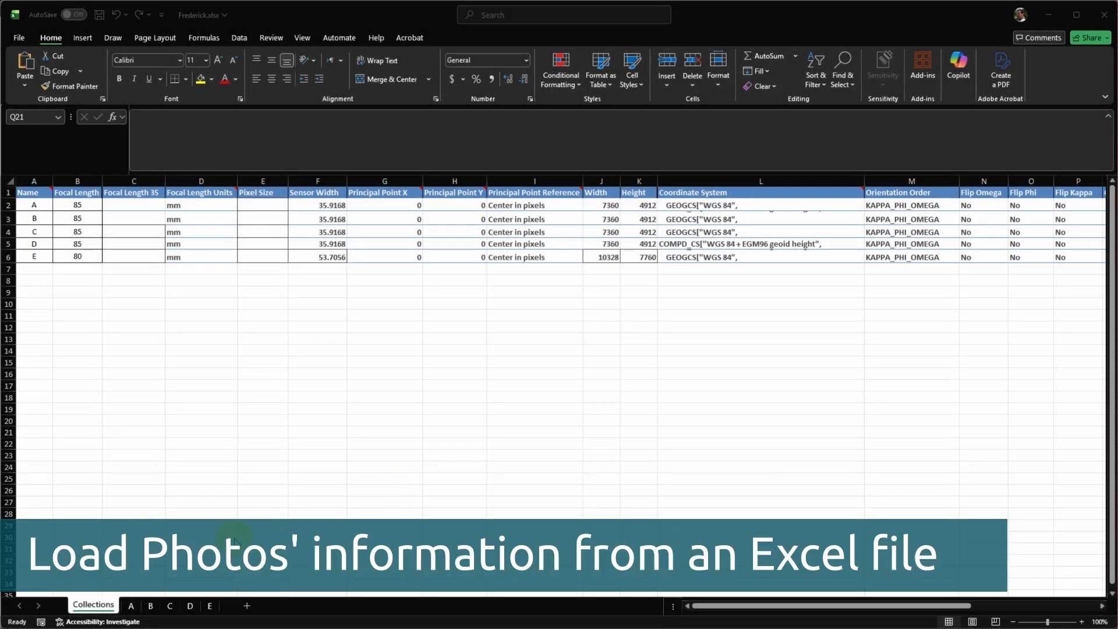
In Excel, examine the Collections sheet of Frederick.xlsx, including the name, focal length, sensor width, orientation order and offset columns
click(106, 606)
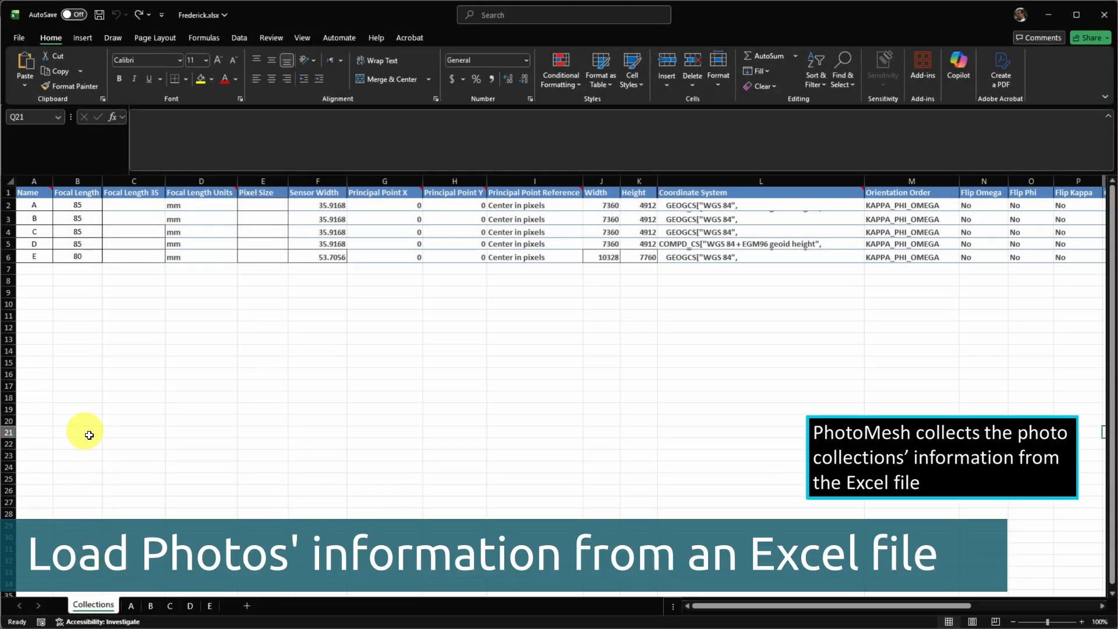
click(28, 181)
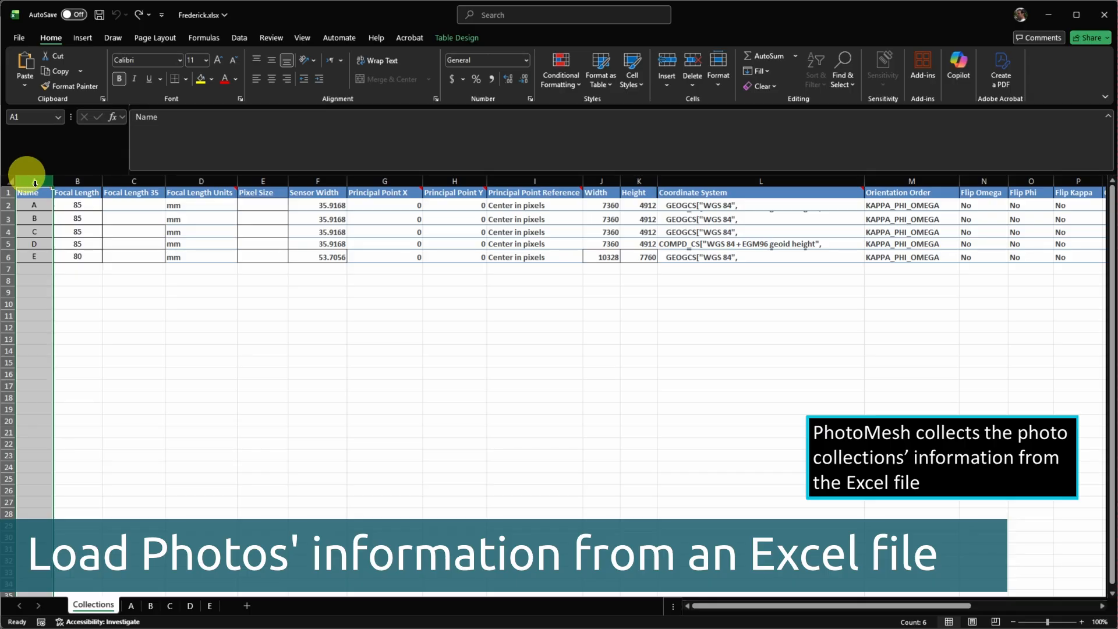
click(88, 182)
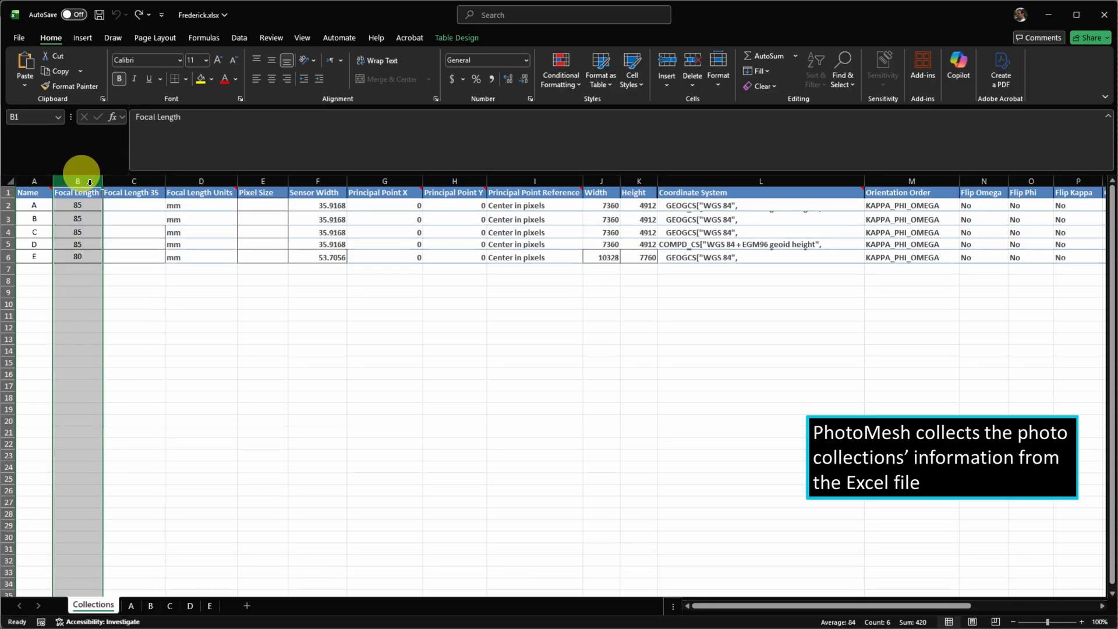
click(295, 180)
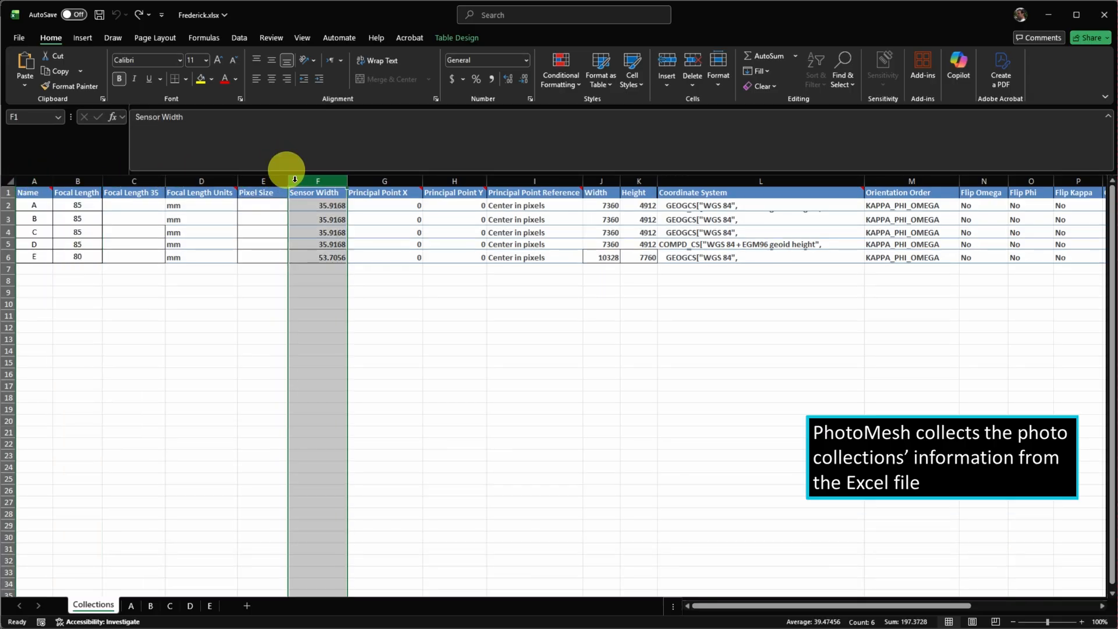
click(923, 181)
drag(699, 604, 869, 589)
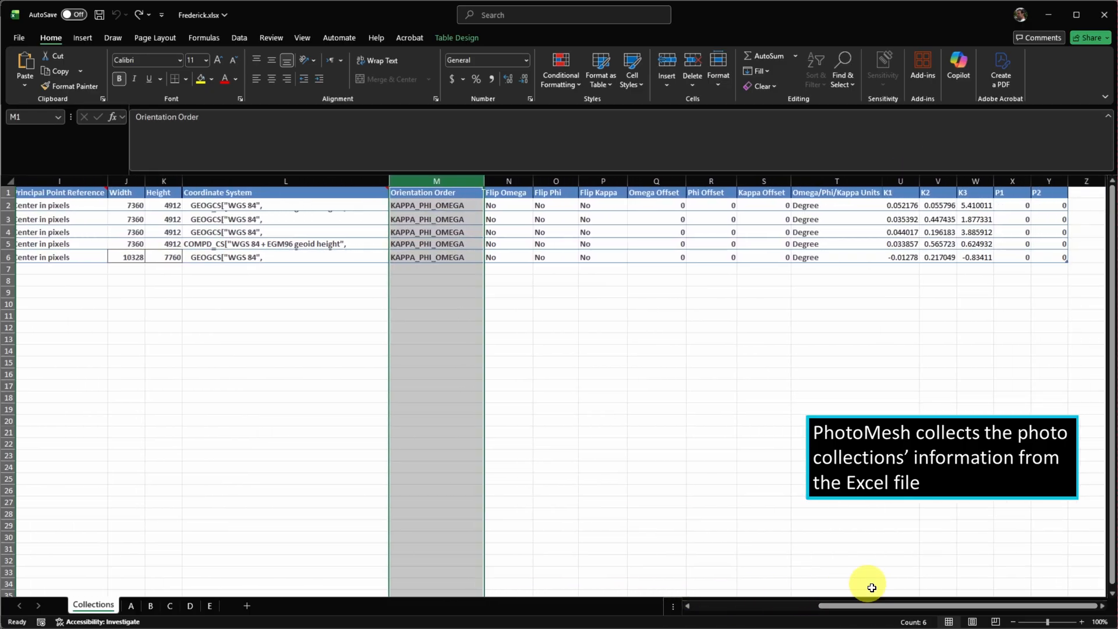
Examine the photo paths, coordinates, altitude and Omega, Phi, Kappa columns on sheet A
click(133, 606)
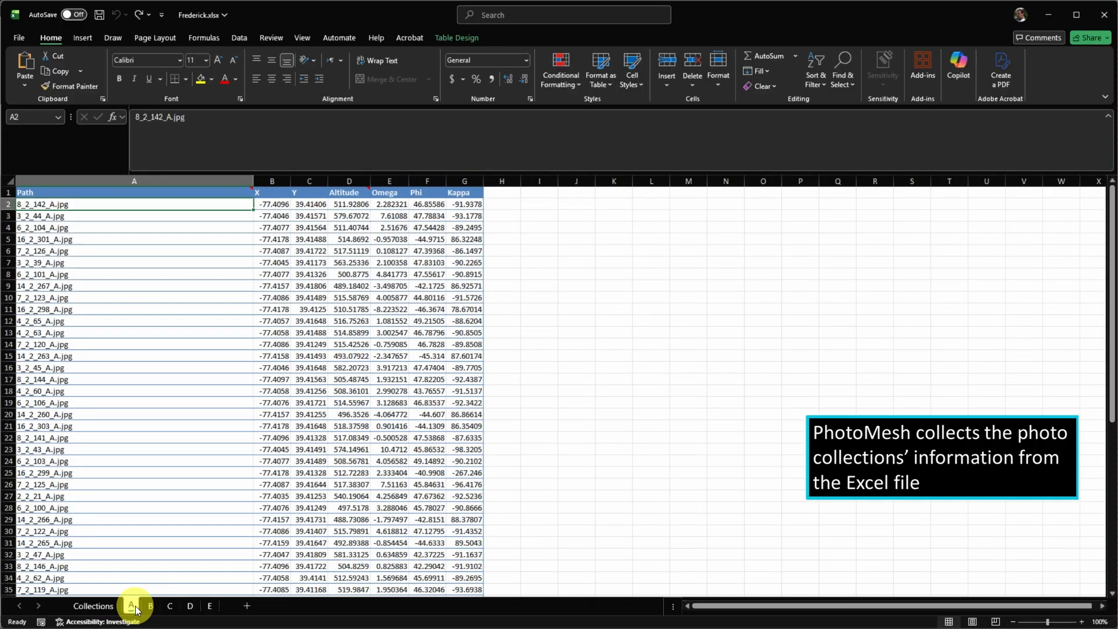
click(103, 227)
drag(272, 180, 461, 177)
drag(387, 181, 472, 169)
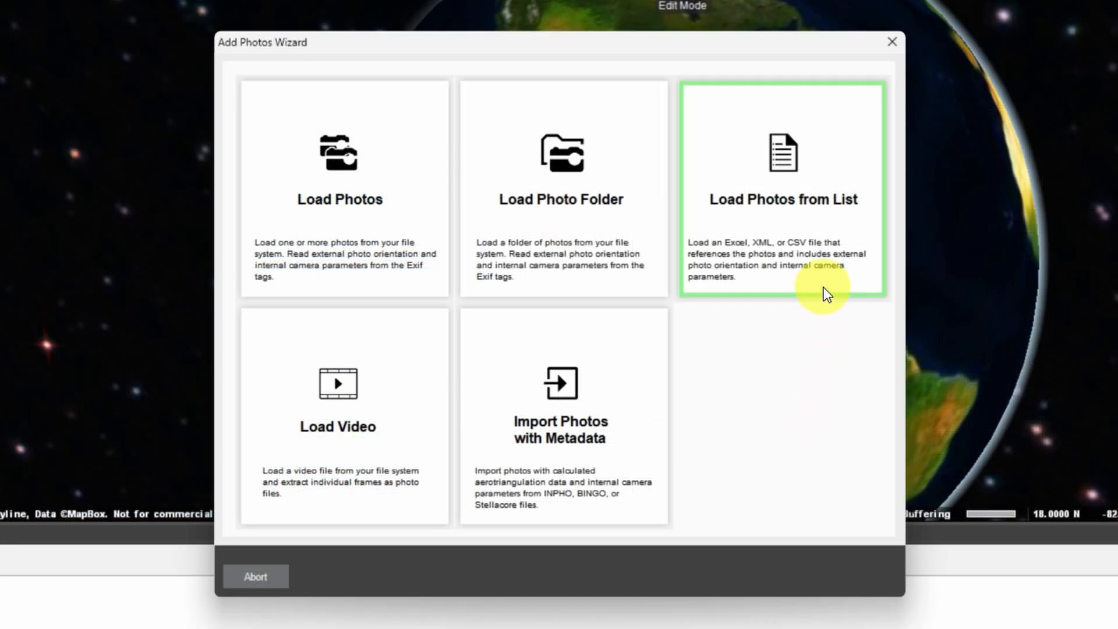
In PhotoMesh, load the photo collections from the Frederick.xlsx list and open them for editing in the project
click(824, 288)
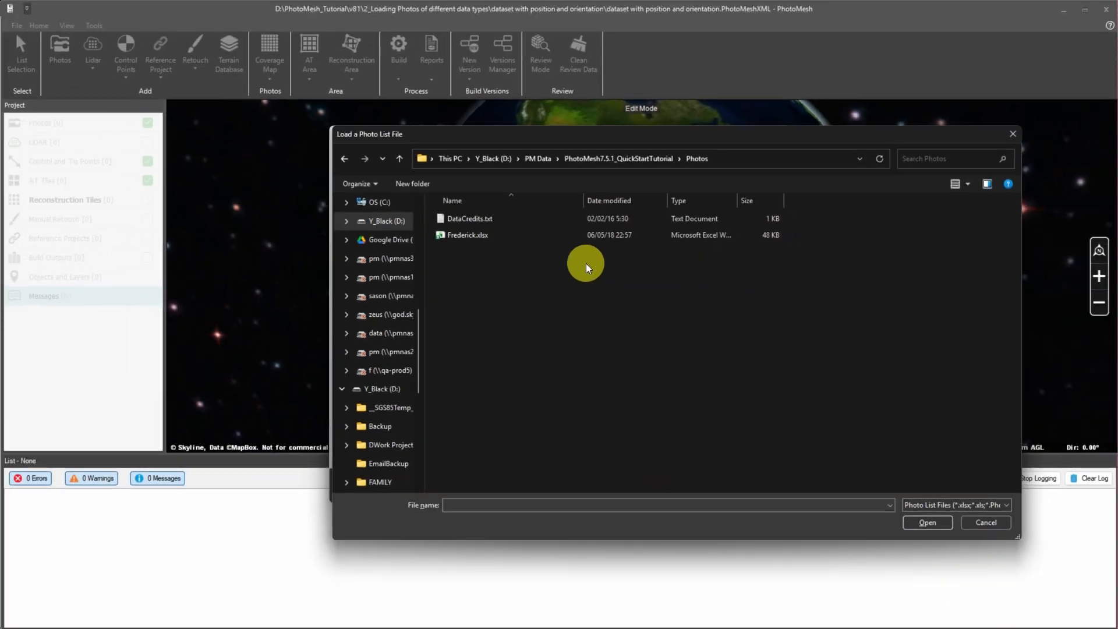
click(460, 237)
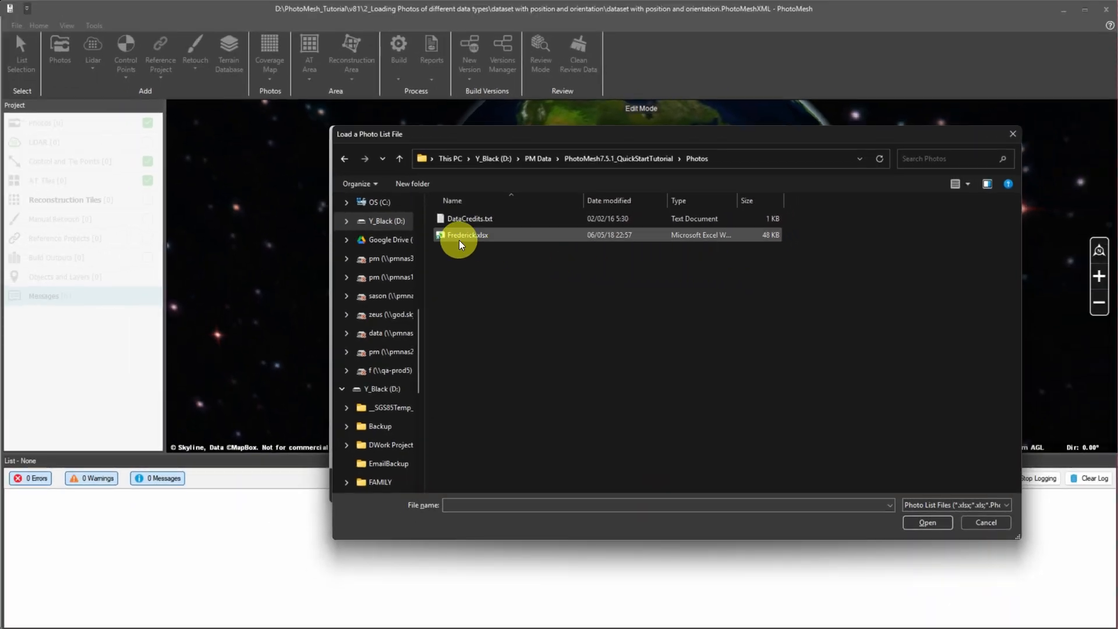
click(910, 521)
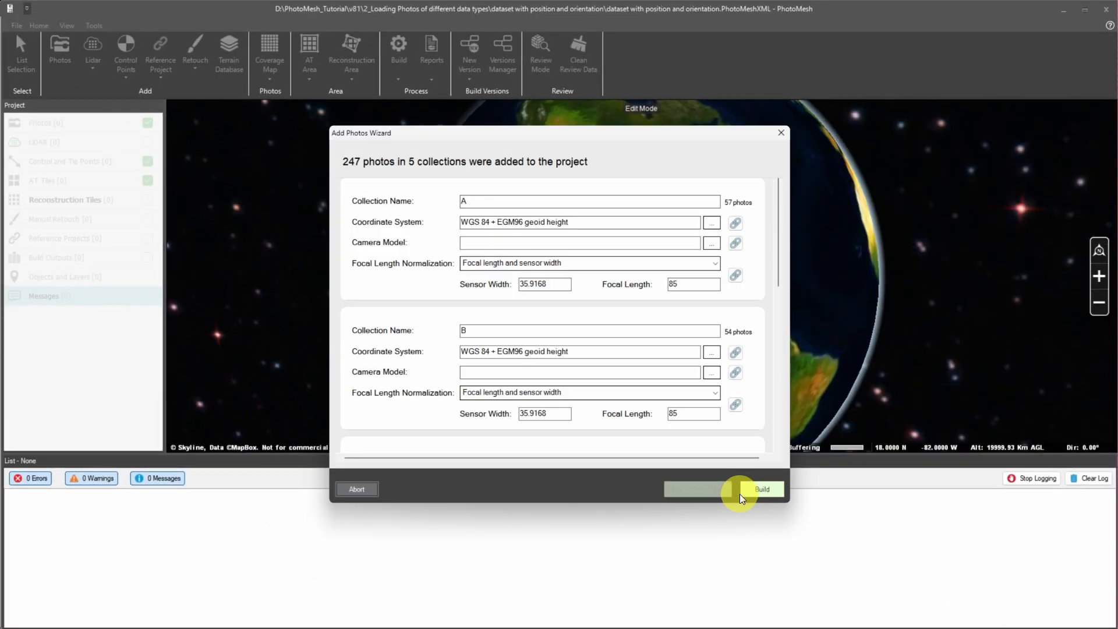
click(721, 494)
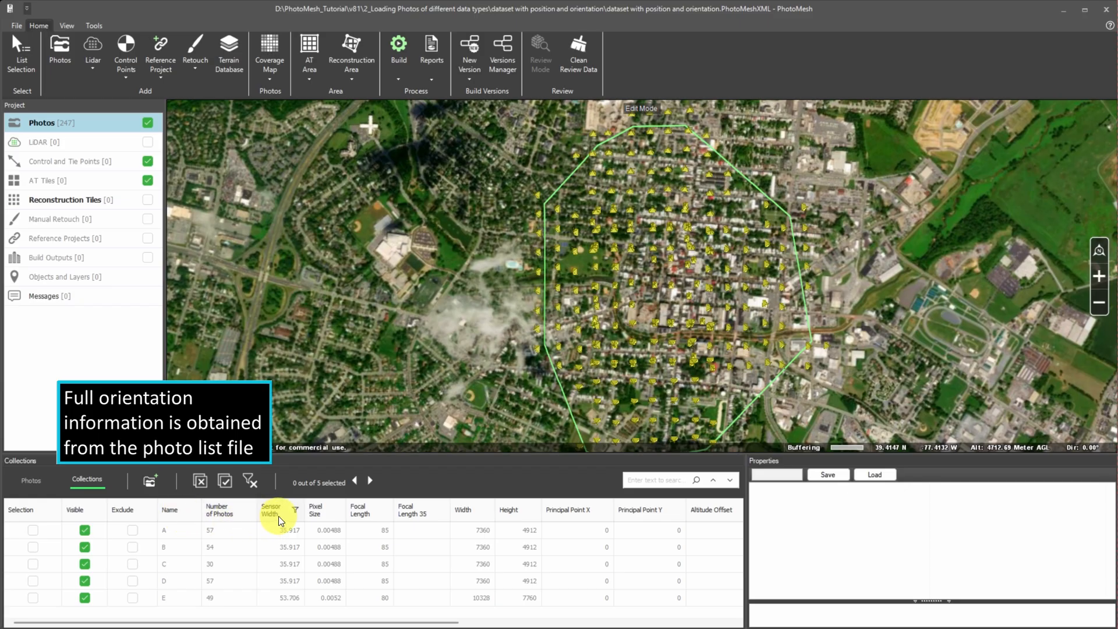
Inspect the loaded collections, their photos' position and orientation values, and one photo's footprint on the map
mouse_move(358, 621)
mouse_down()
mouse_move(661, 624)
mouse_move(375, 622)
mouse_up()
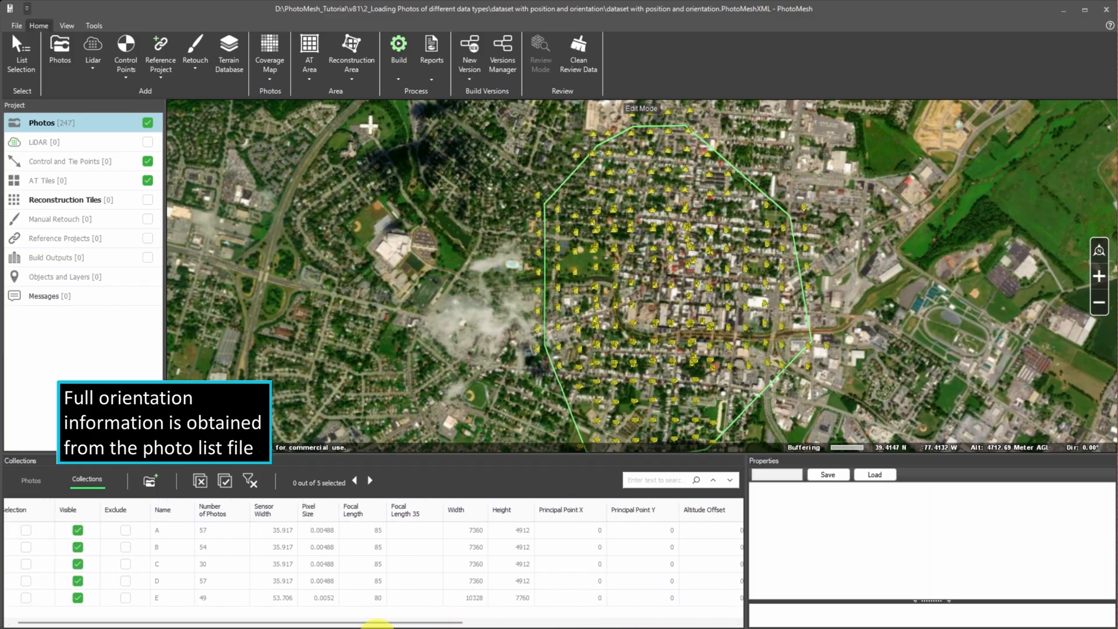
click(38, 486)
scroll(614, 265, up, 5)
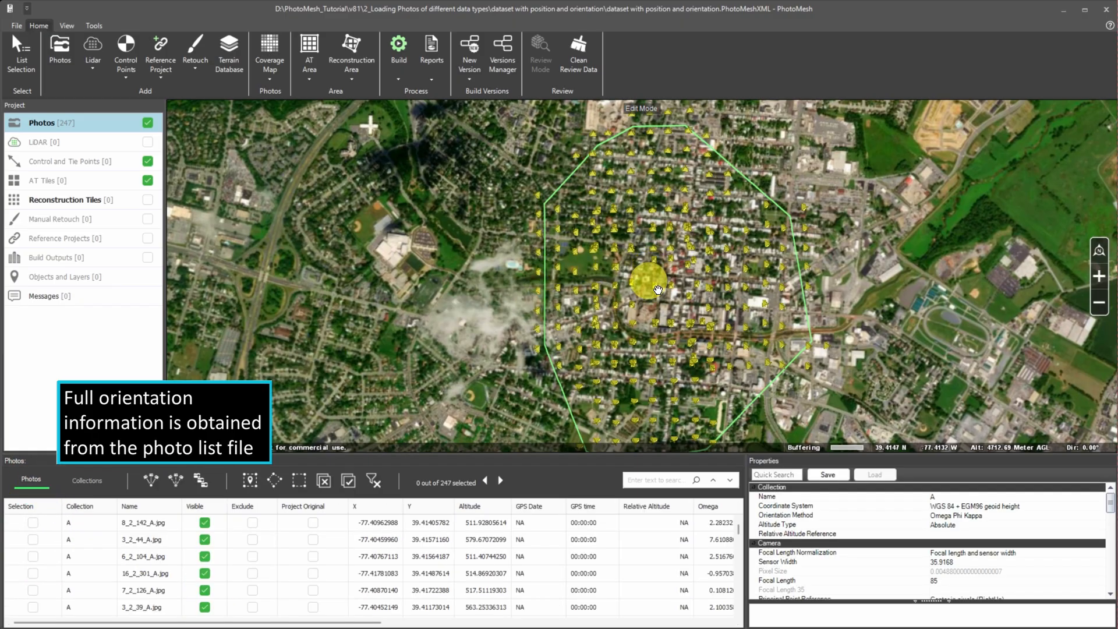
scroll(643, 319, down, 3)
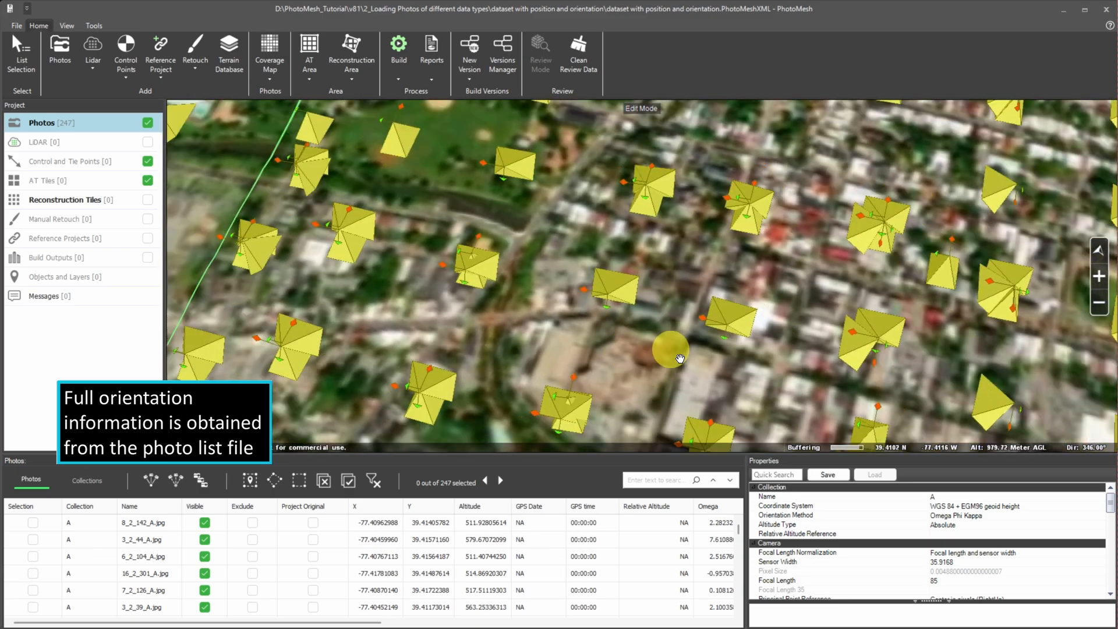
click(714, 339)
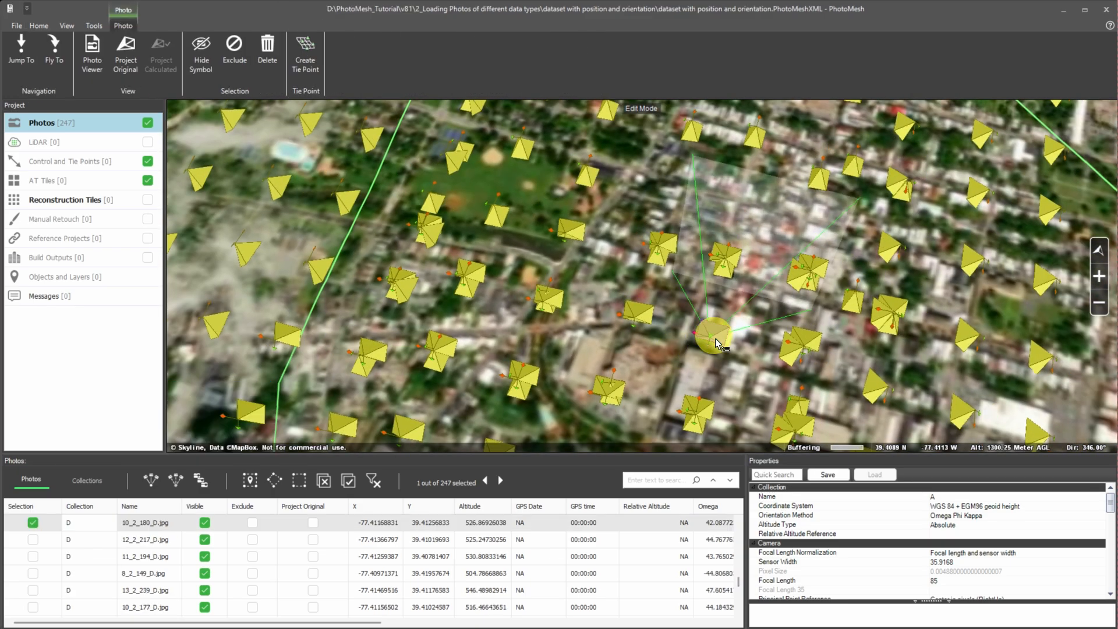
Project the original images of photo 10_2_180_D.jpg and of a collection A photo east of it onto the terrain
click(121, 58)
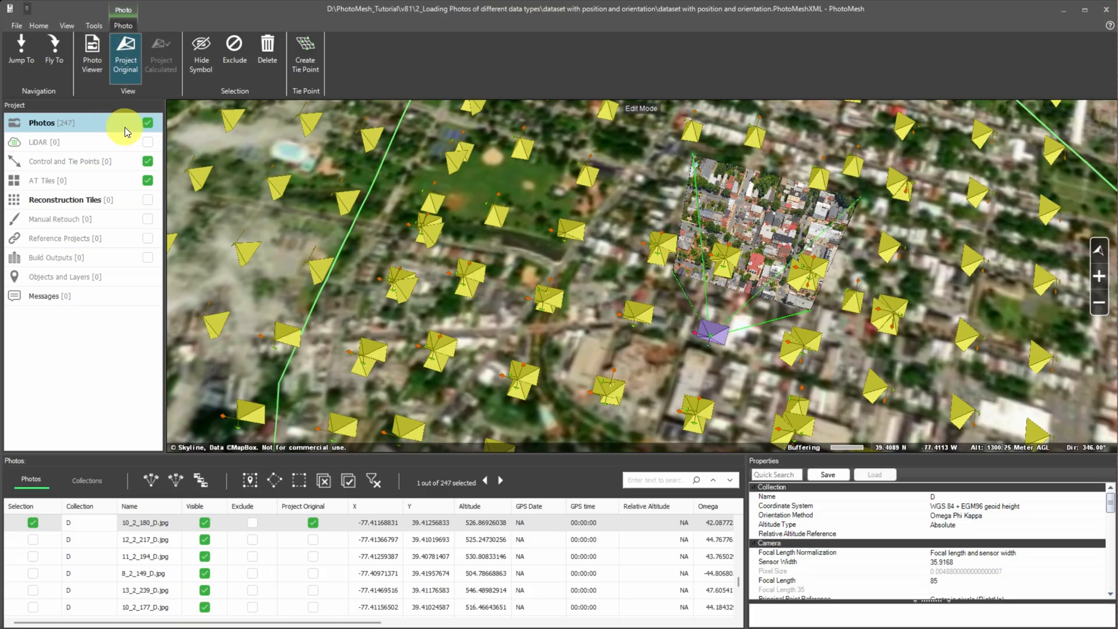
drag(224, 622, 457, 624)
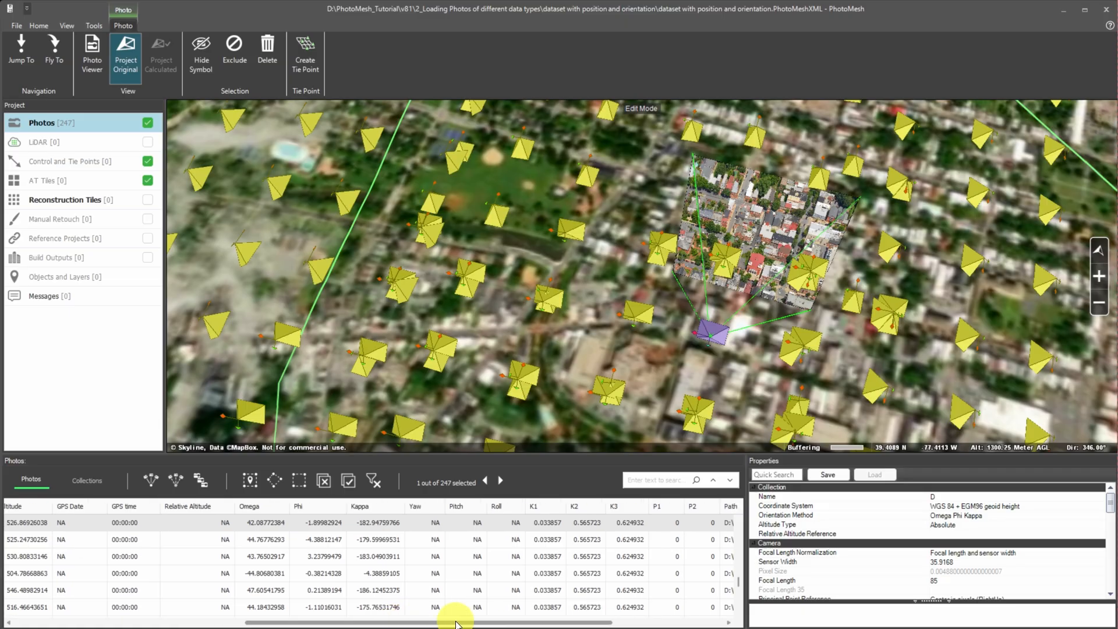
click(1047, 286)
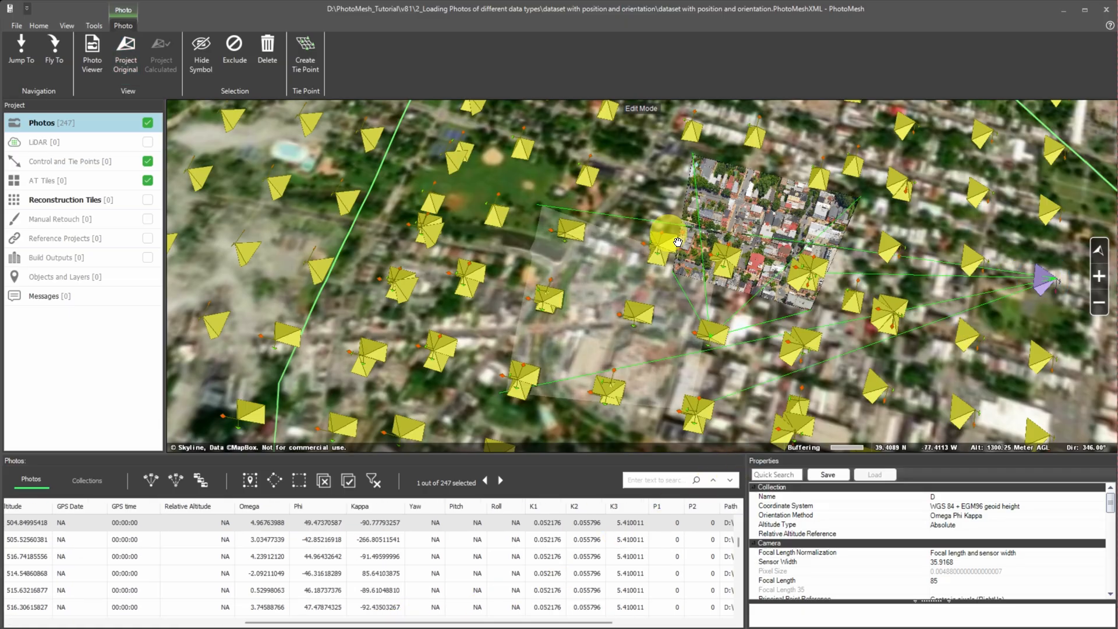
click(117, 71)
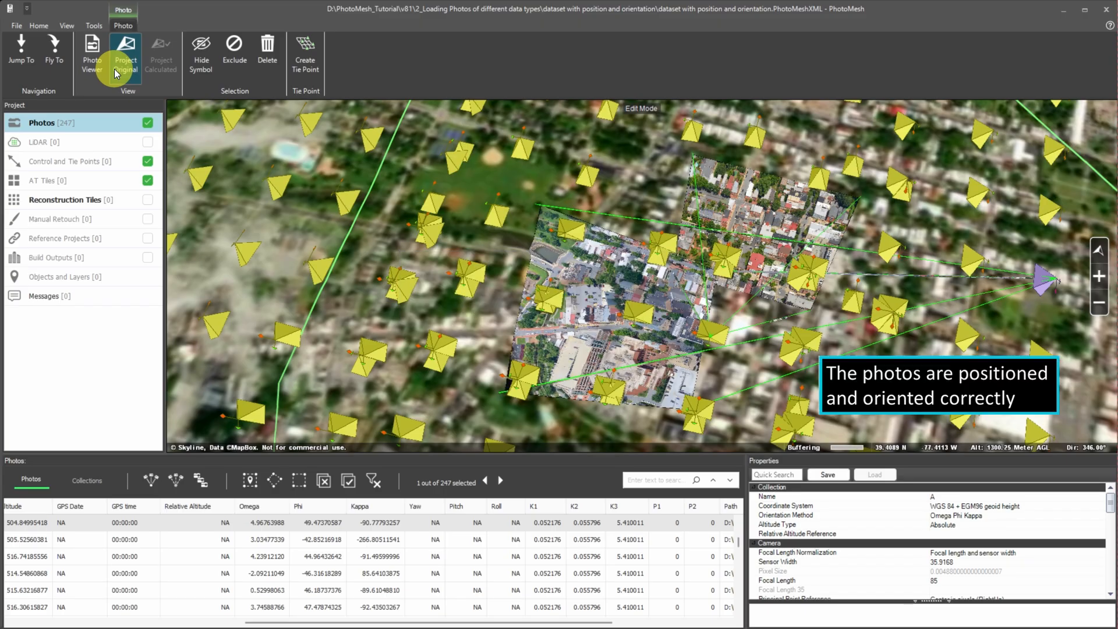
Select the collection E photo beside the baseball field and project its original image onto the terrain
click(432, 367)
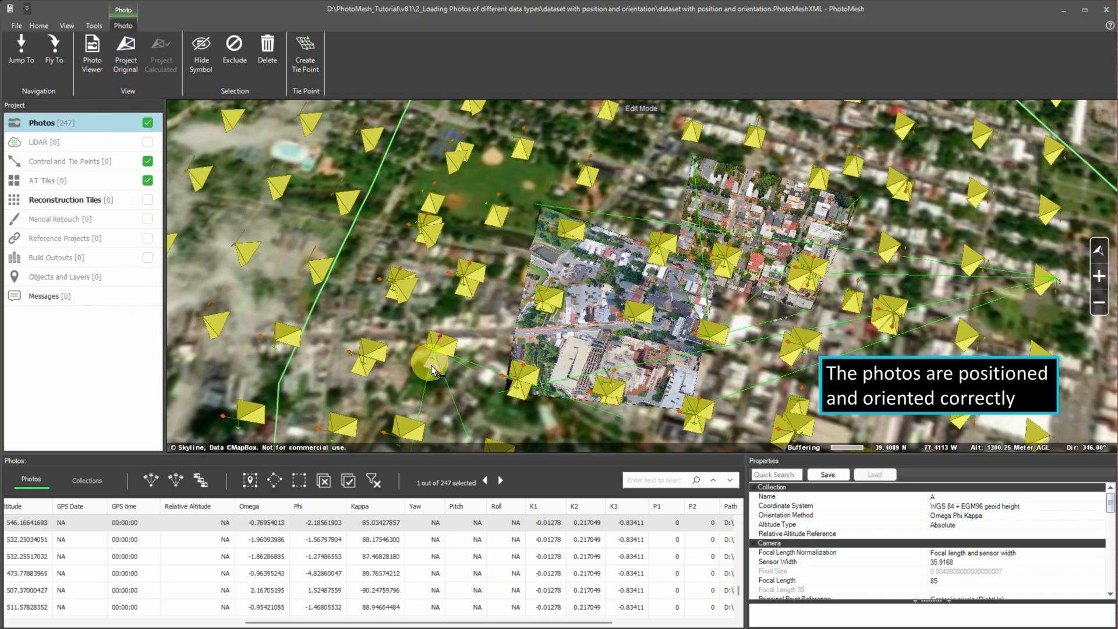
click(470, 280)
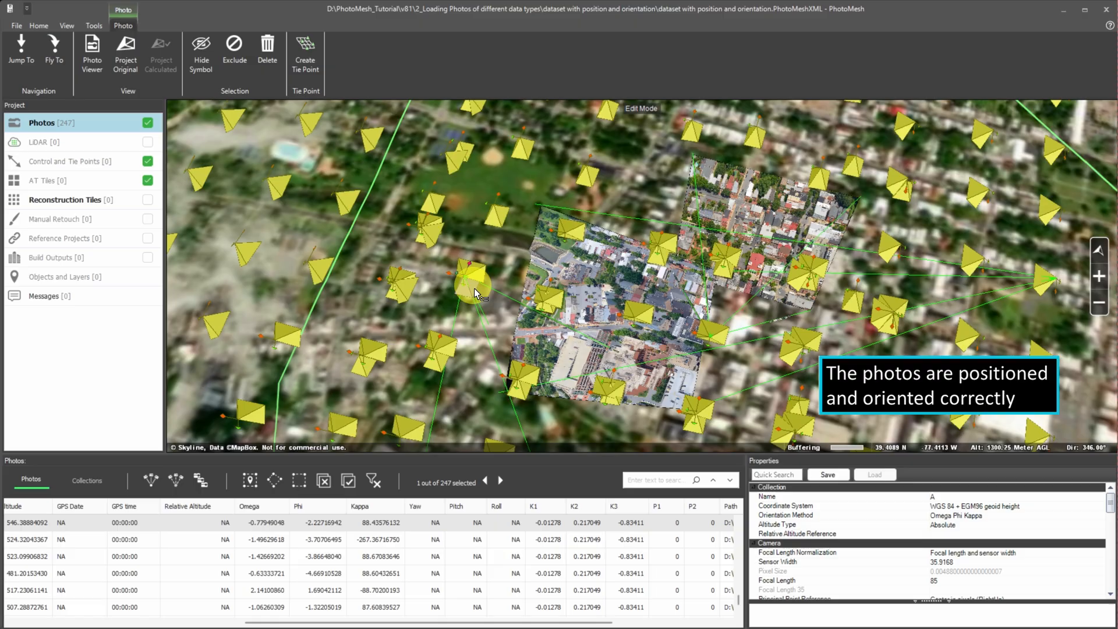
click(500, 232)
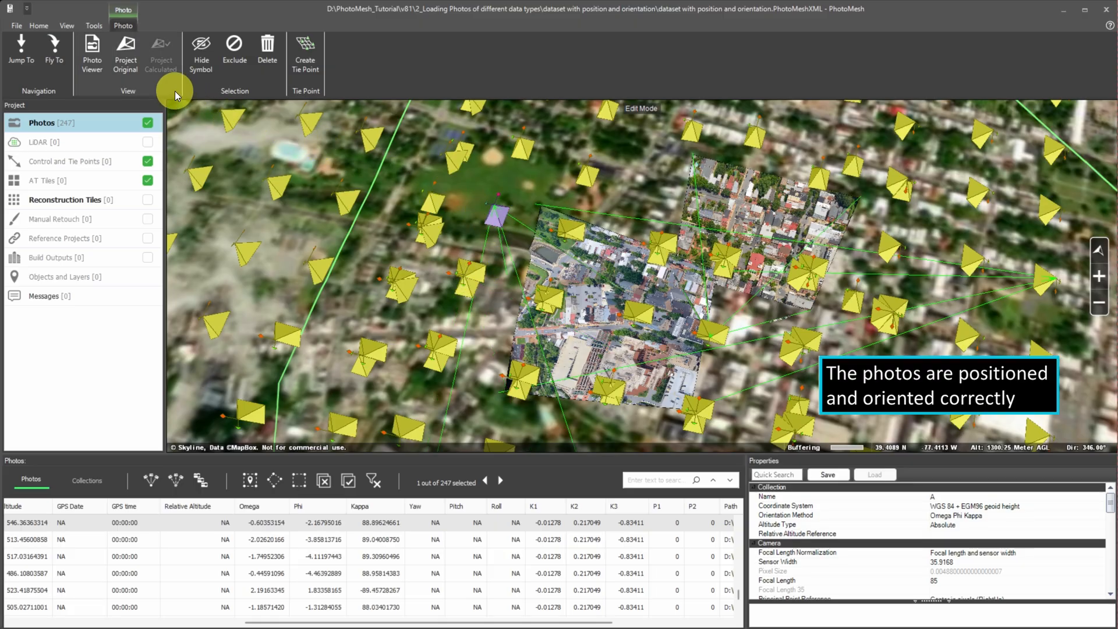
click(128, 67)
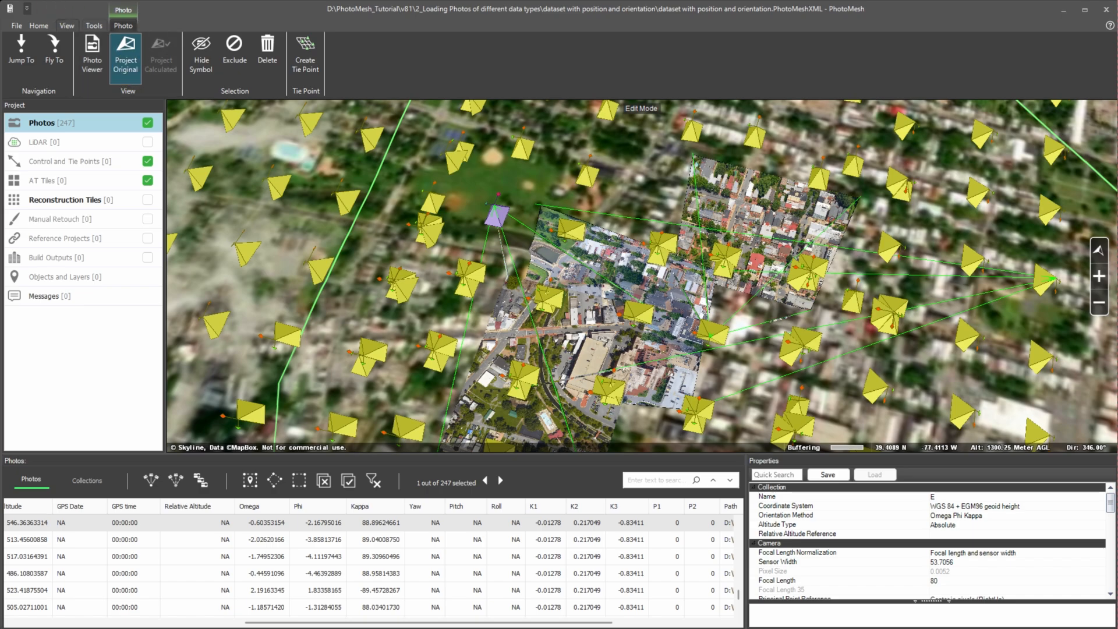
Open the build parameters for building the project's AT
click(40, 25)
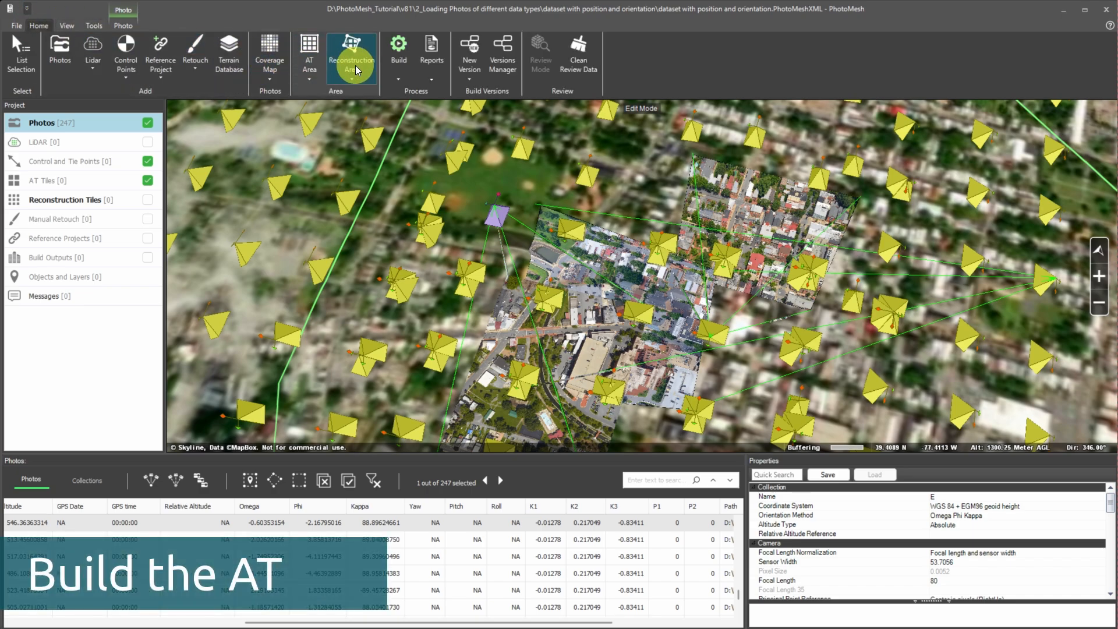
click(399, 75)
click(414, 93)
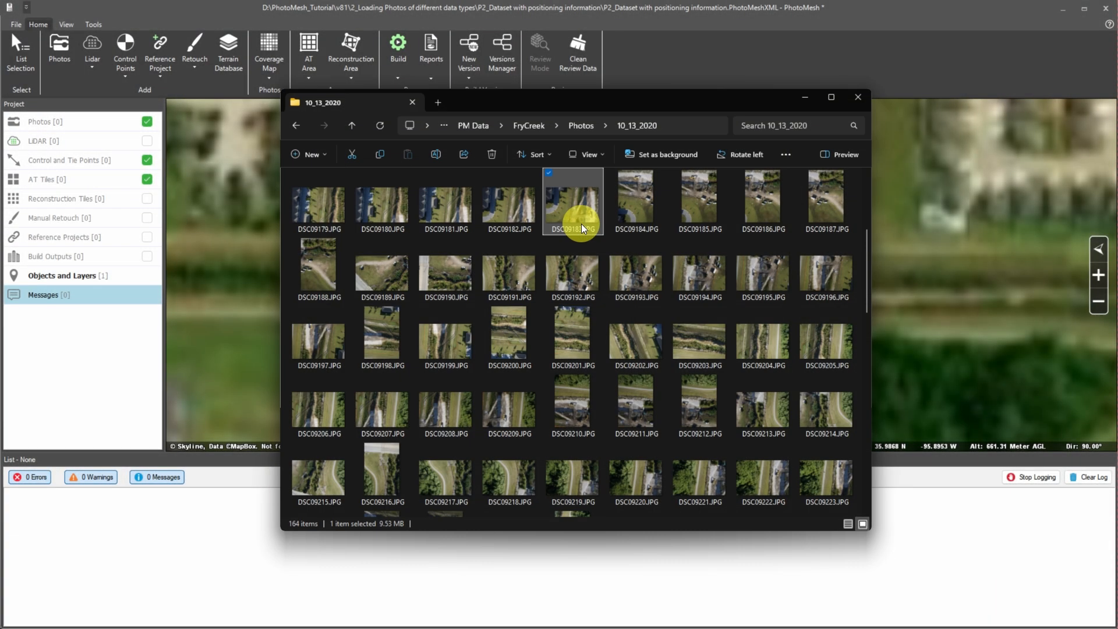
In File Explorer, examine the detailed properties of DSC09183.JPG, including image dimensions, camera data and GPS latitude, longitude and altitude
key(alt+Return)
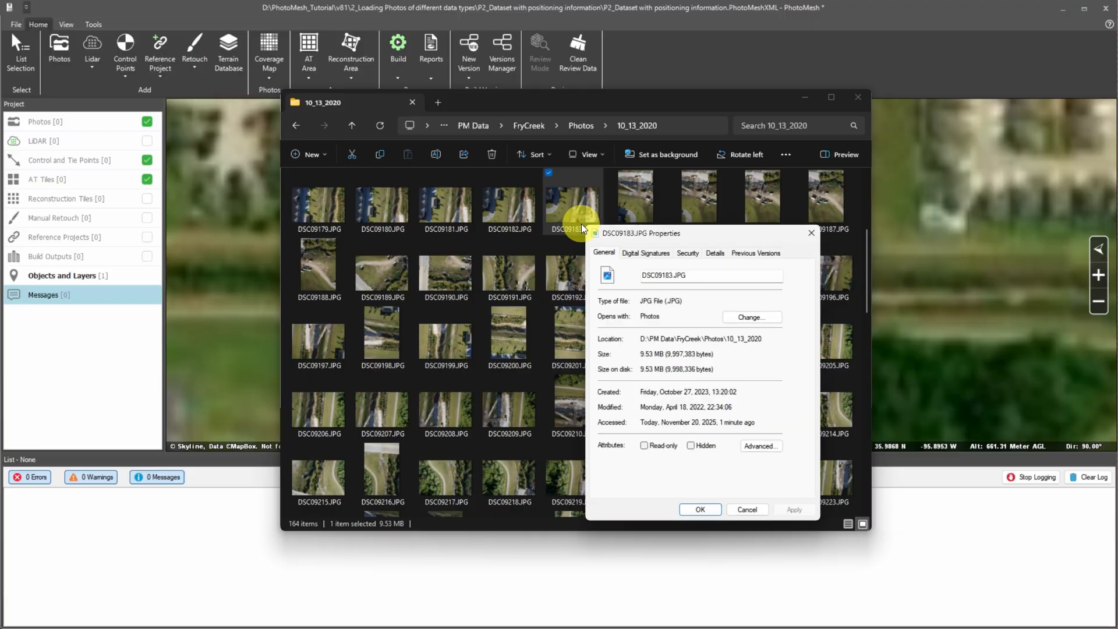
click(718, 253)
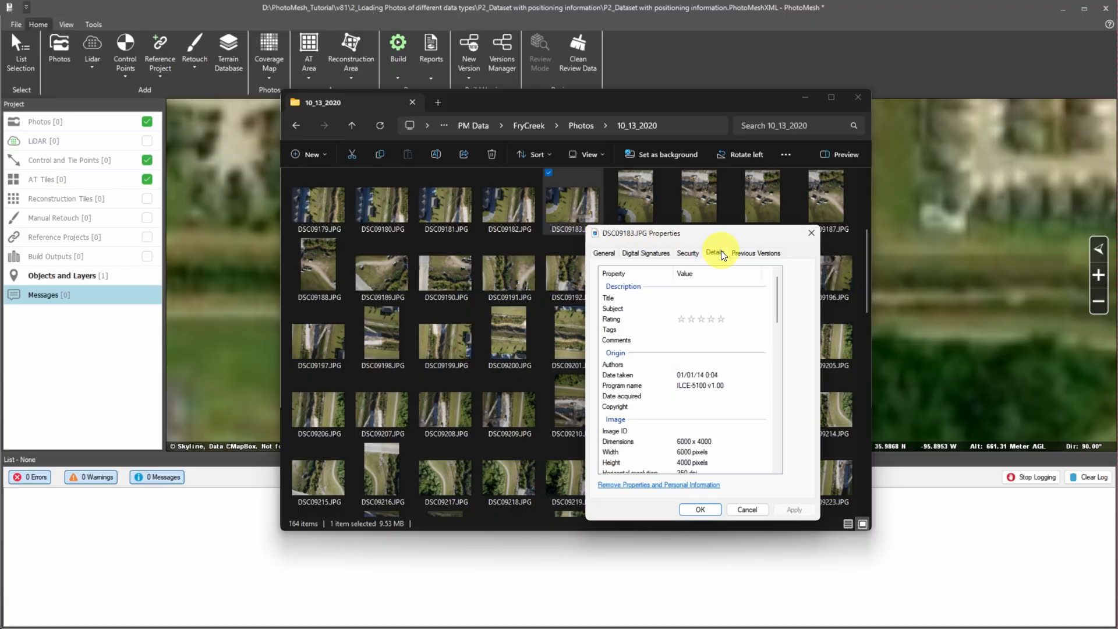
drag(776, 294, 775, 325)
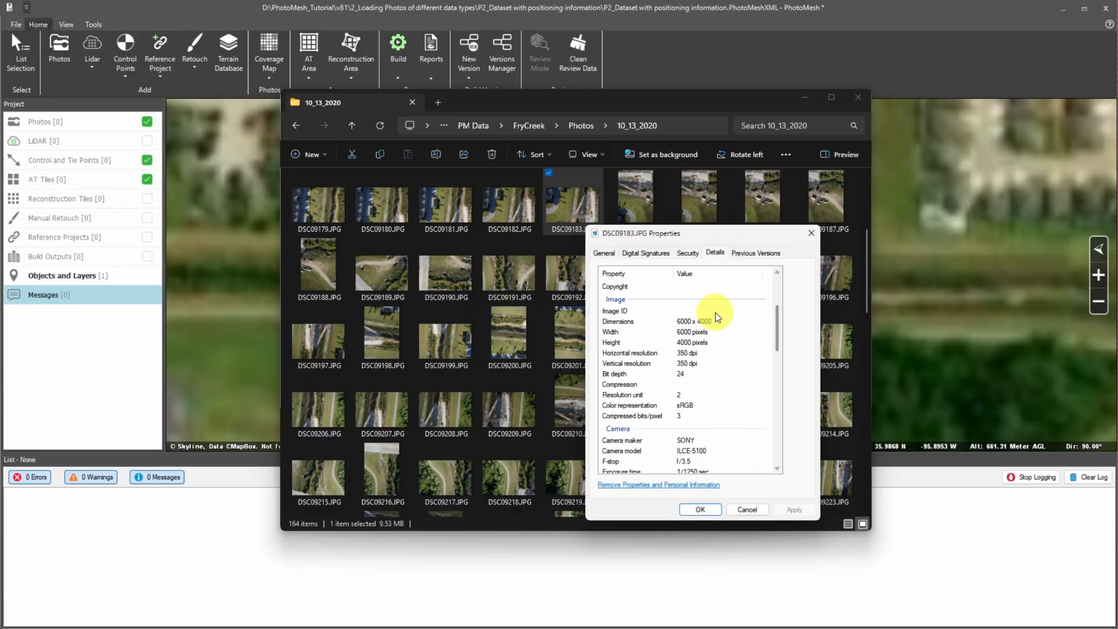
click(718, 319)
click(728, 441)
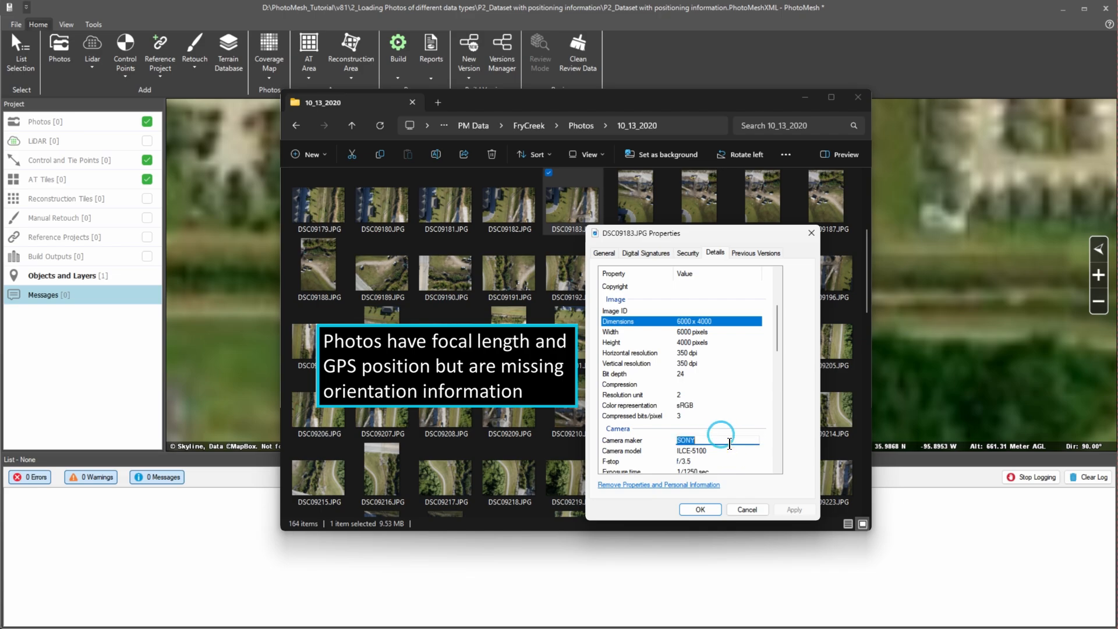
drag(777, 339, 775, 378)
drag(774, 398, 770, 441)
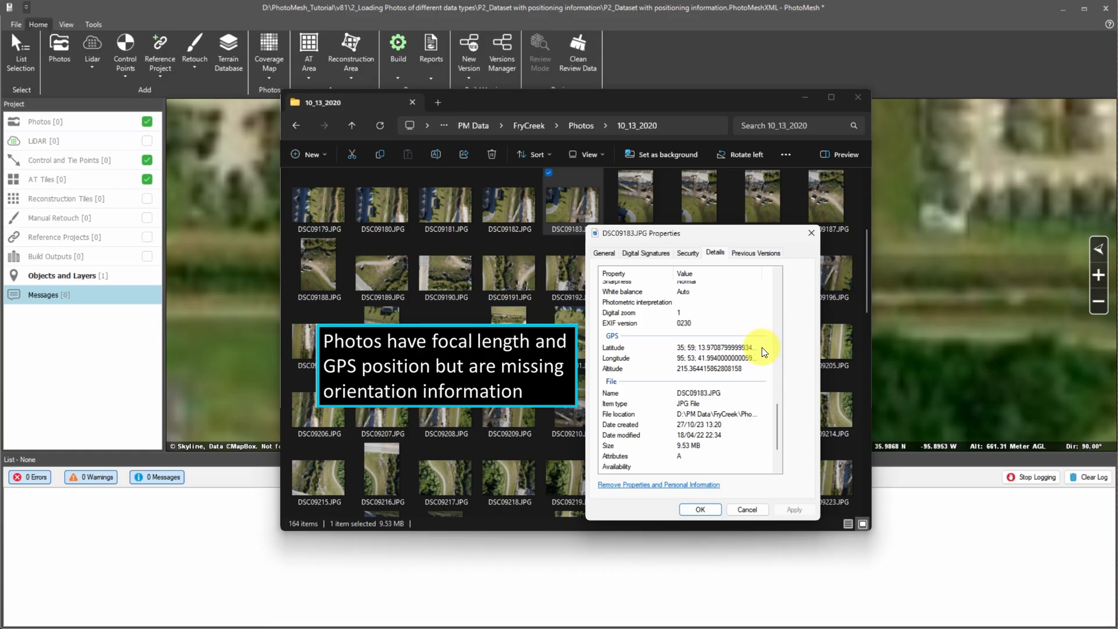
click(755, 369)
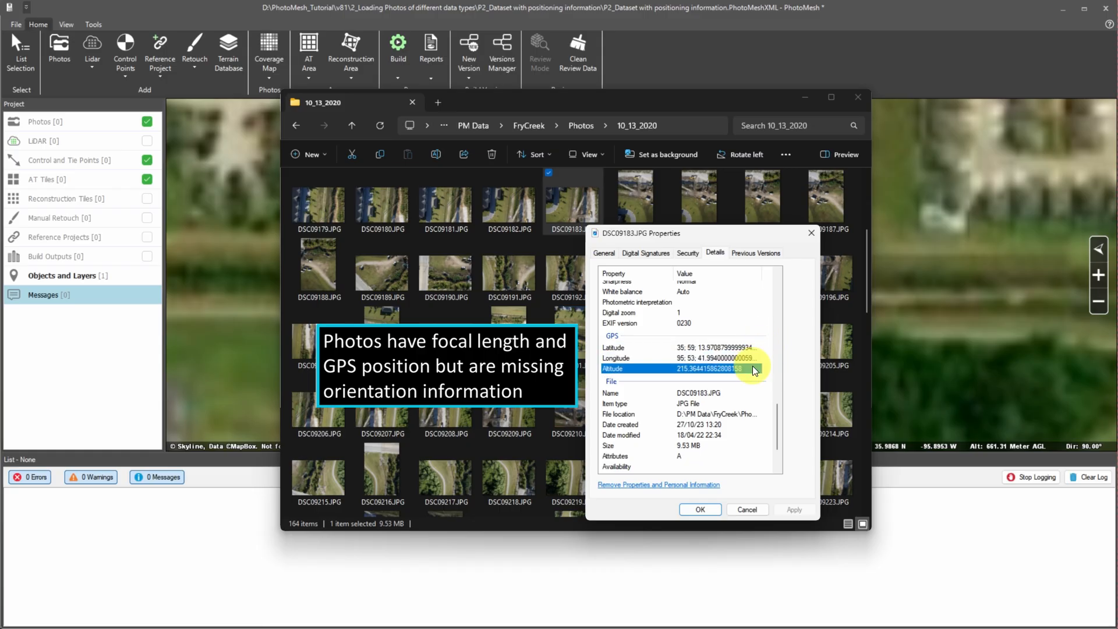
key(Escape)
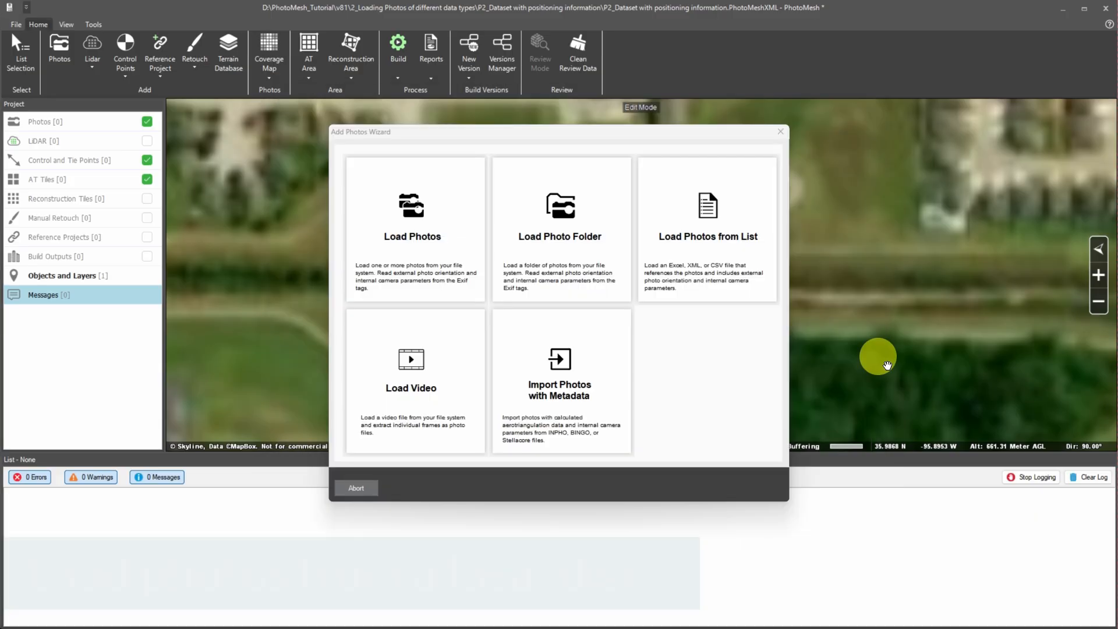
In PhotoMesh, load the photo folder 10_13_2020 as a collection and open it for editing in the project
click(627, 297)
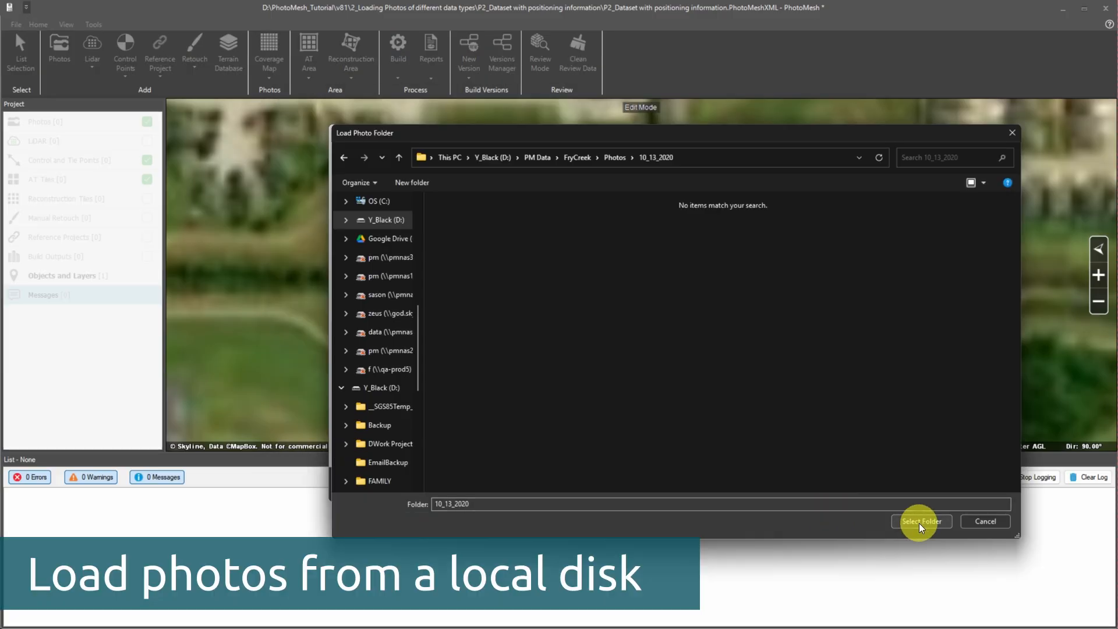
click(920, 521)
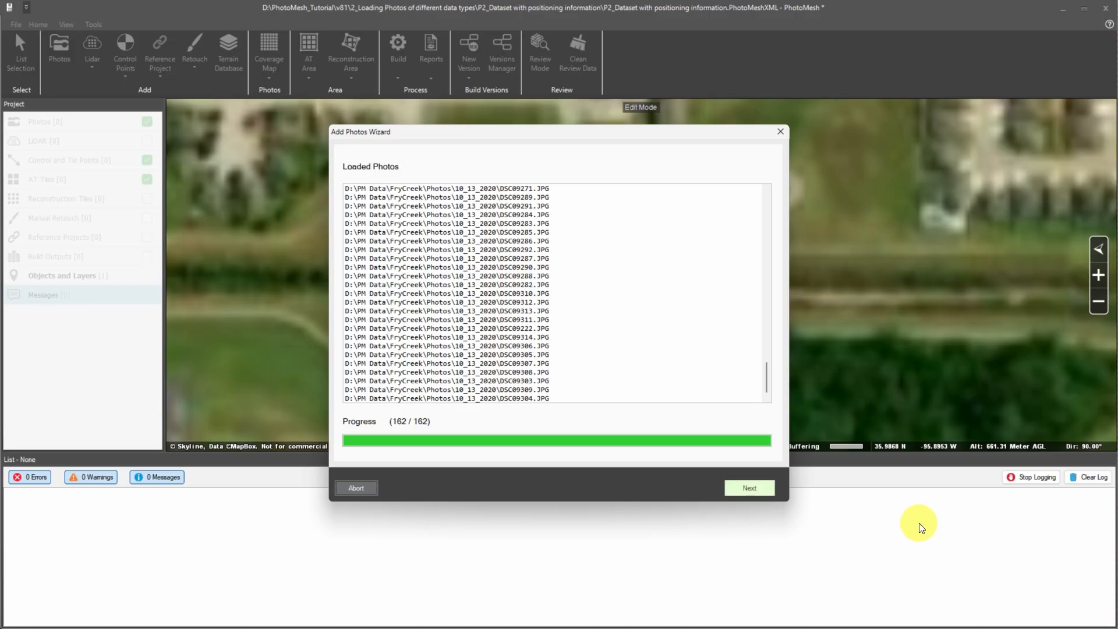
click(760, 491)
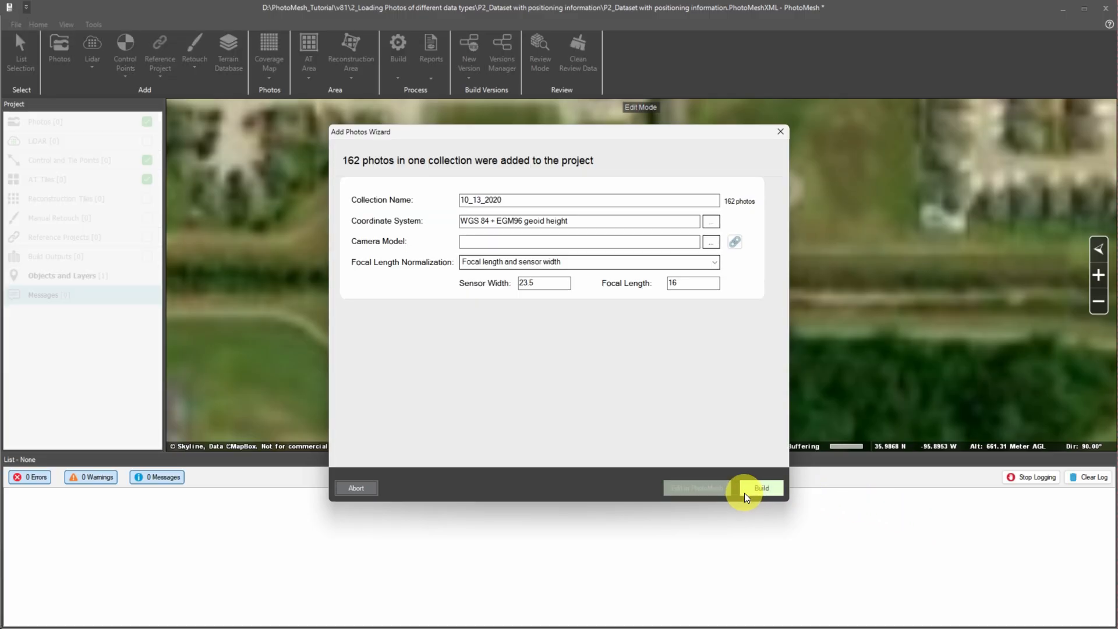
click(718, 493)
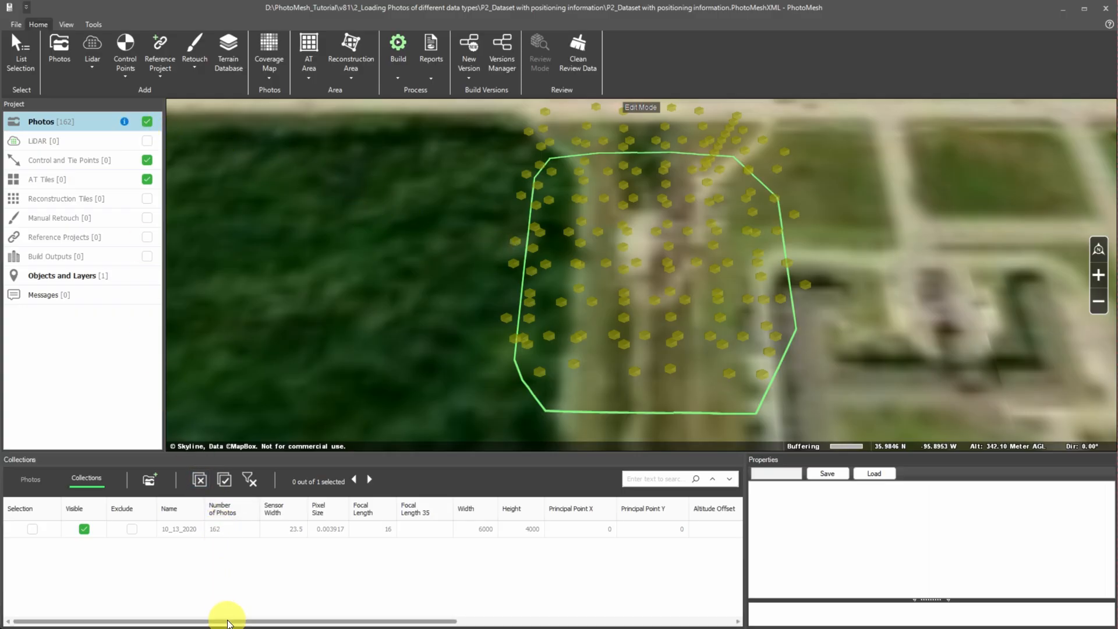
Inspect the 10_13_2020 collection, its photos' position and orientation columns, and a selected photo's camera and offset properties
drag(225, 621, 404, 623)
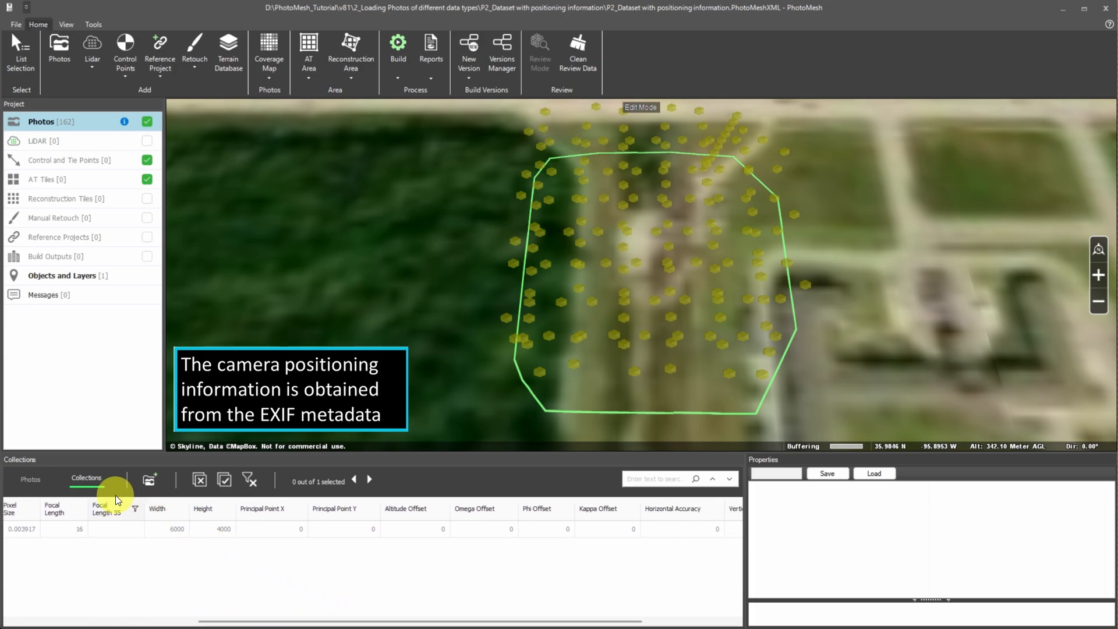
click(47, 482)
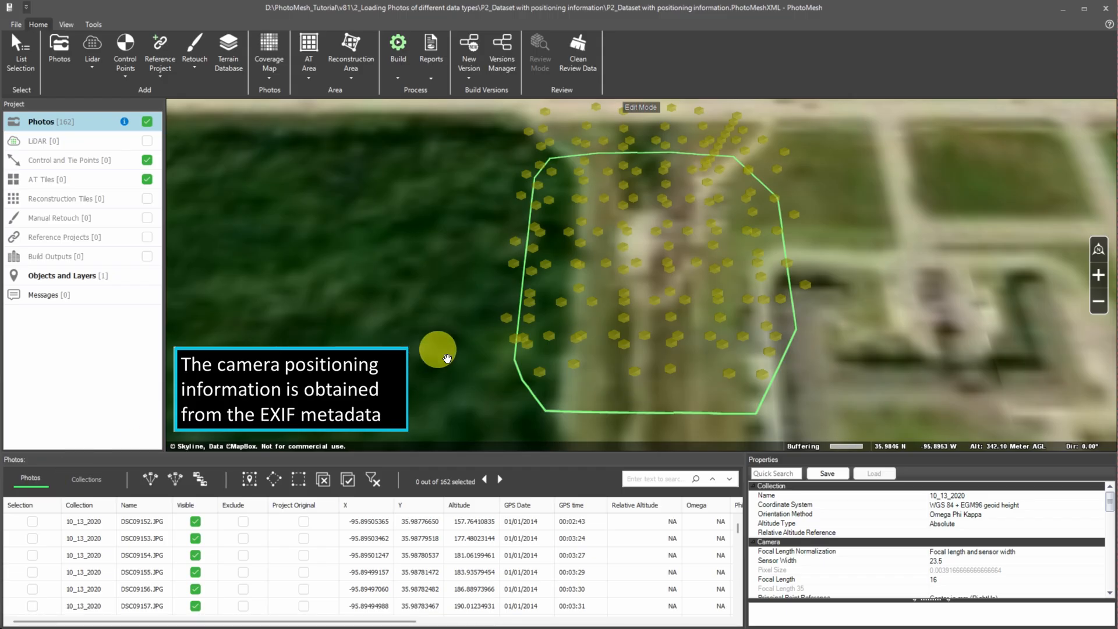
click(658, 302)
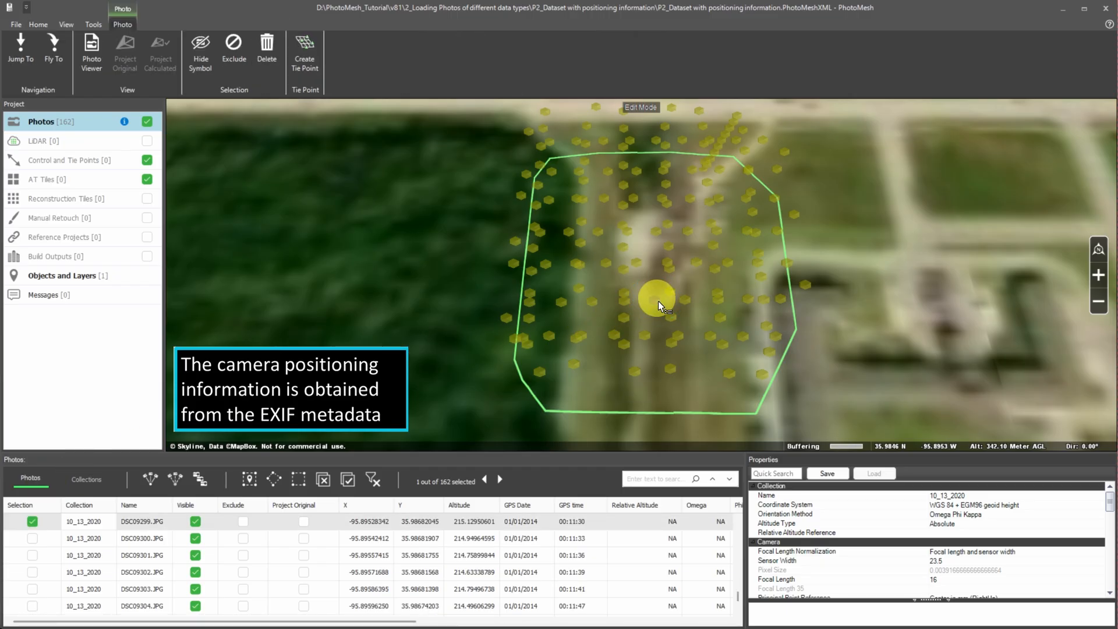
drag(320, 622, 522, 626)
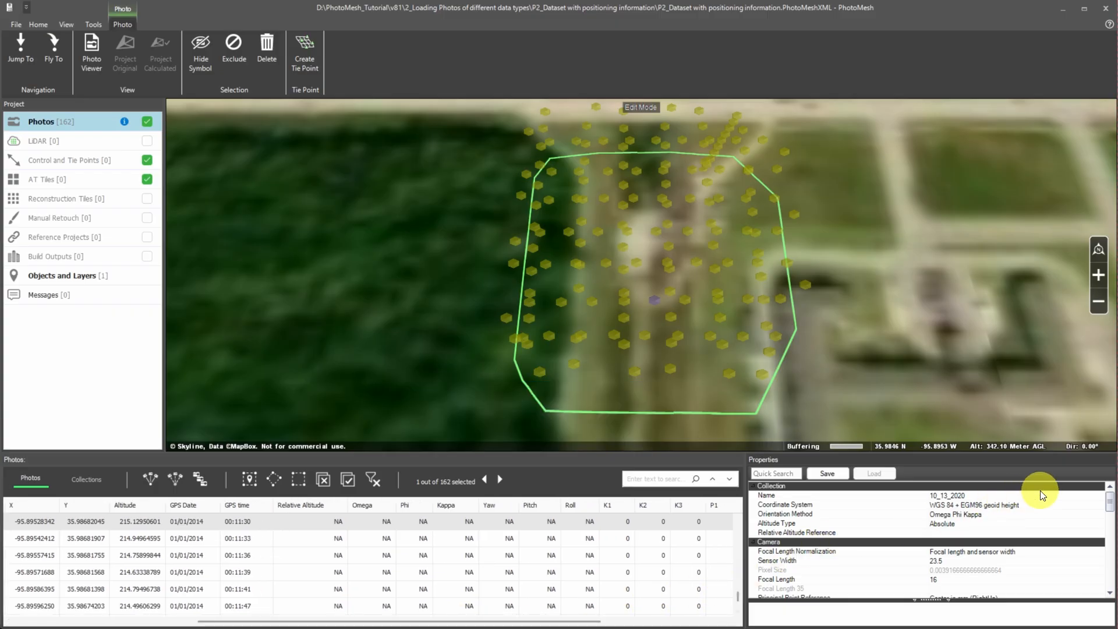
drag(1109, 505, 1110, 527)
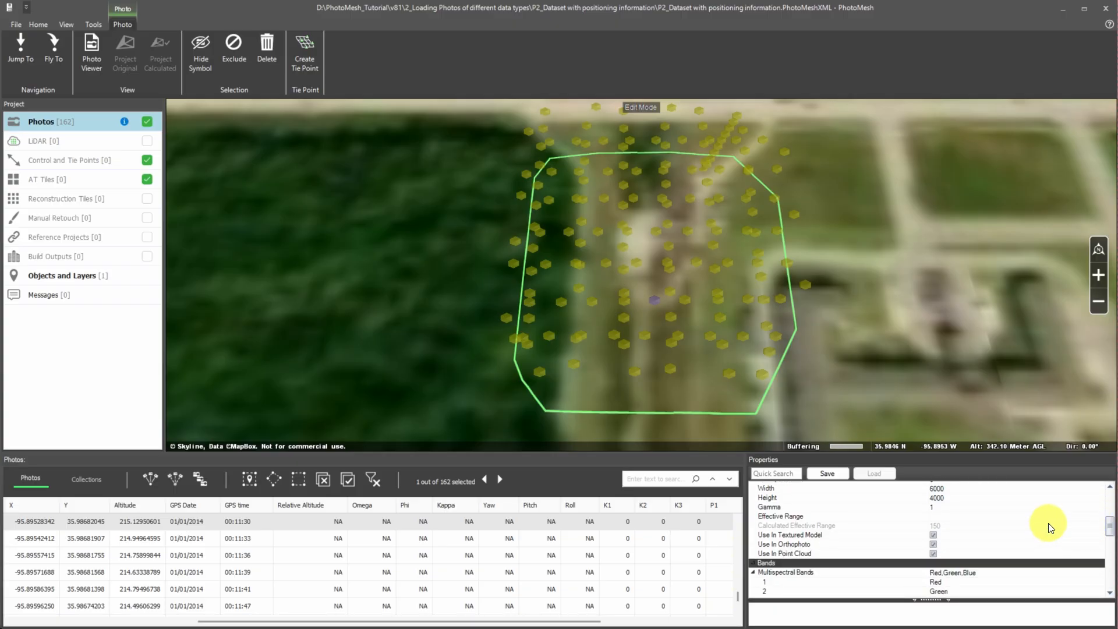
click(815, 518)
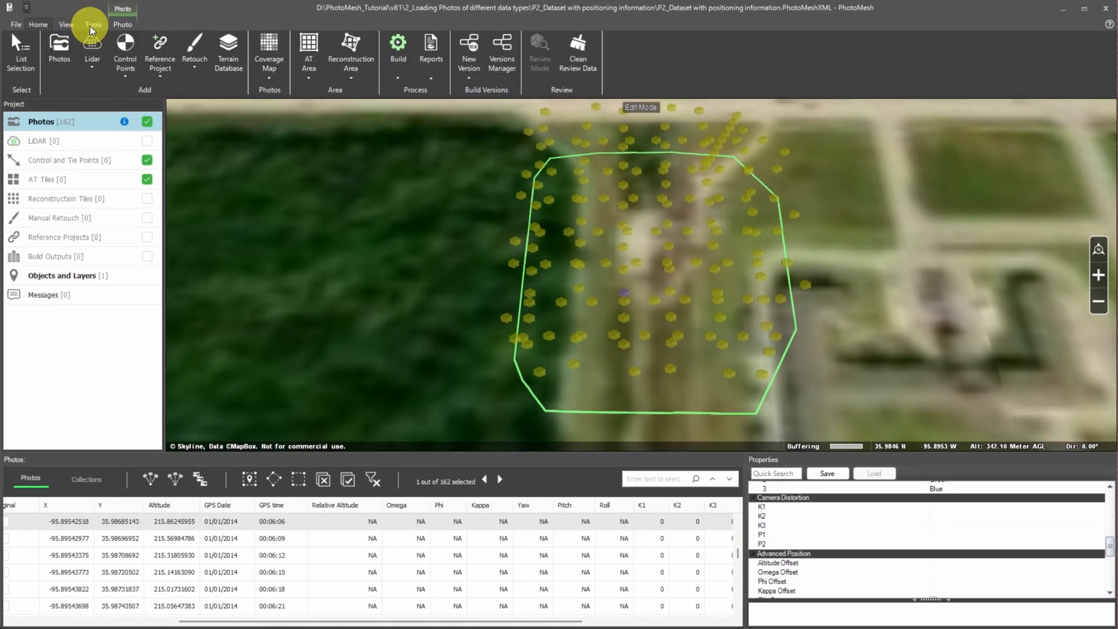
Build the project with the AT Only steps
click(390, 77)
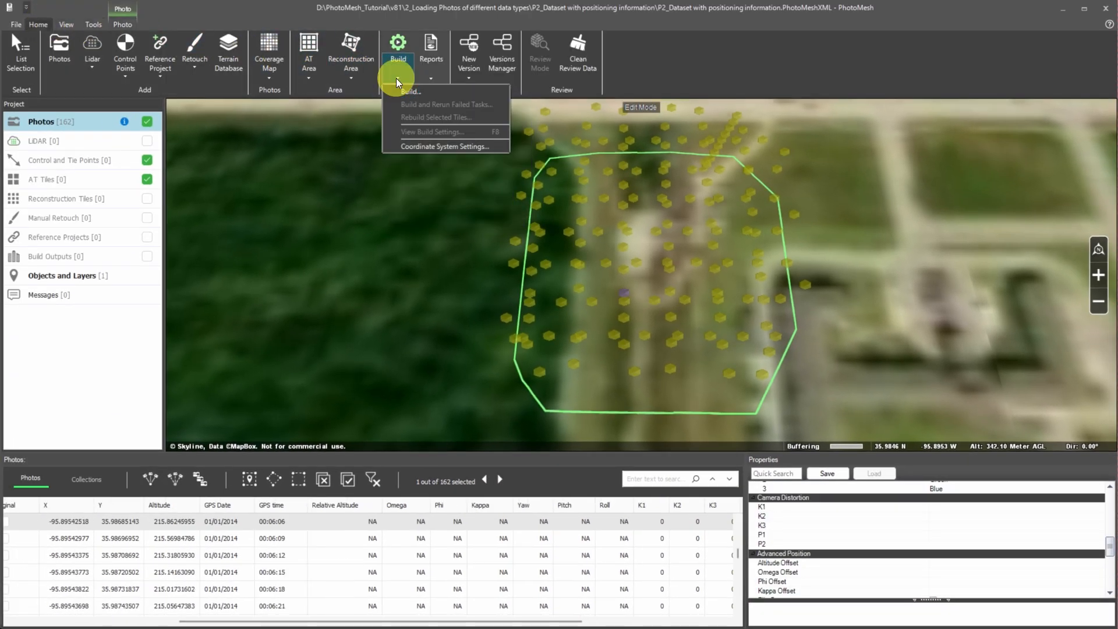
click(434, 88)
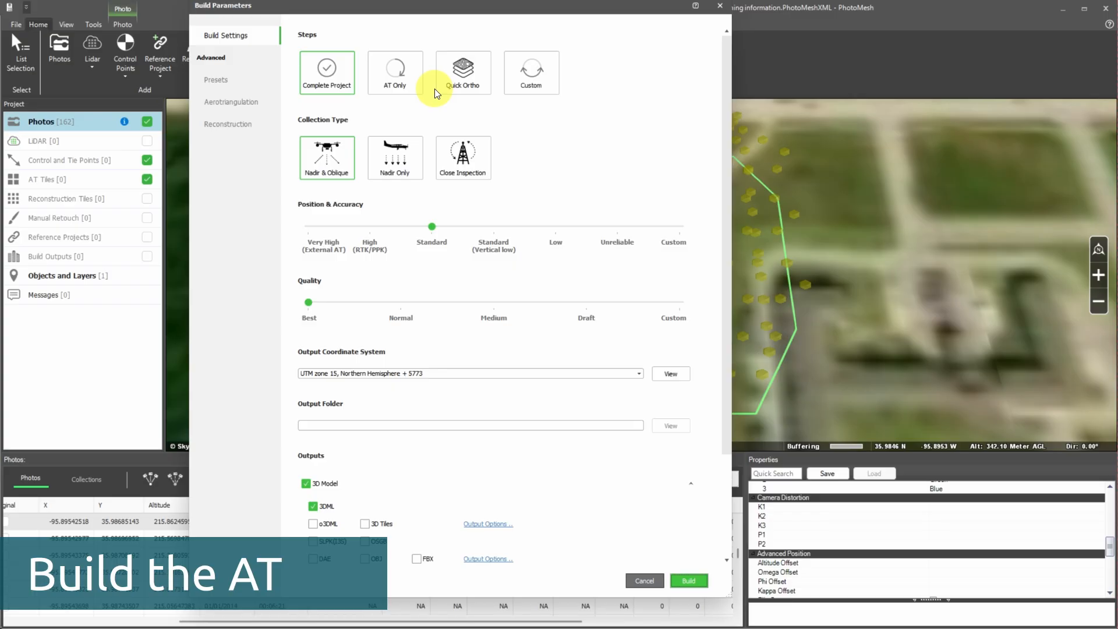
click(418, 86)
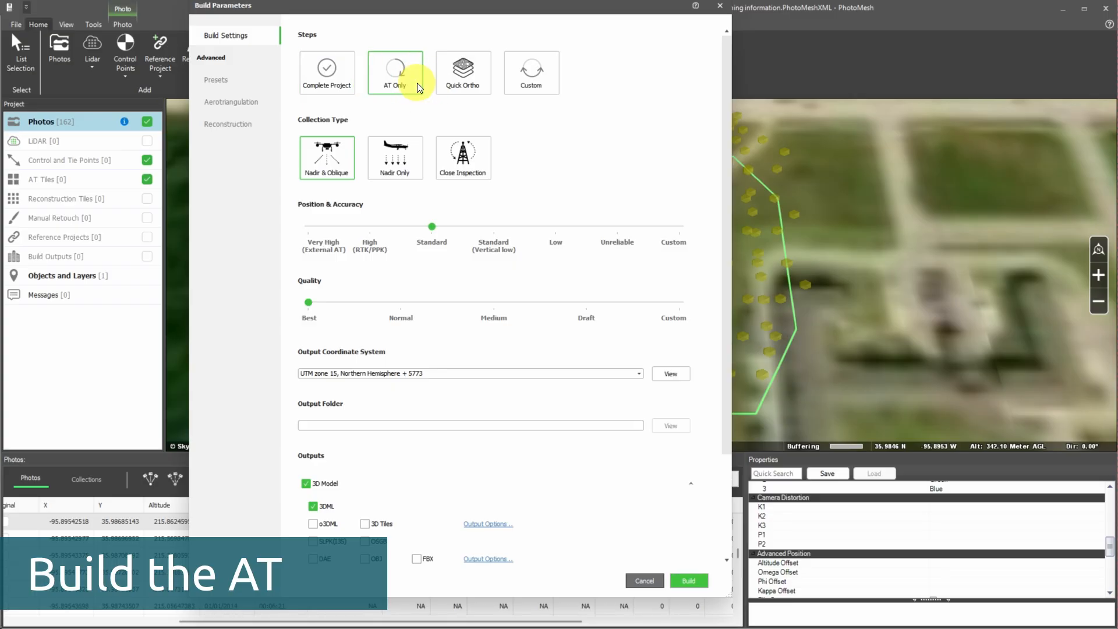
click(706, 582)
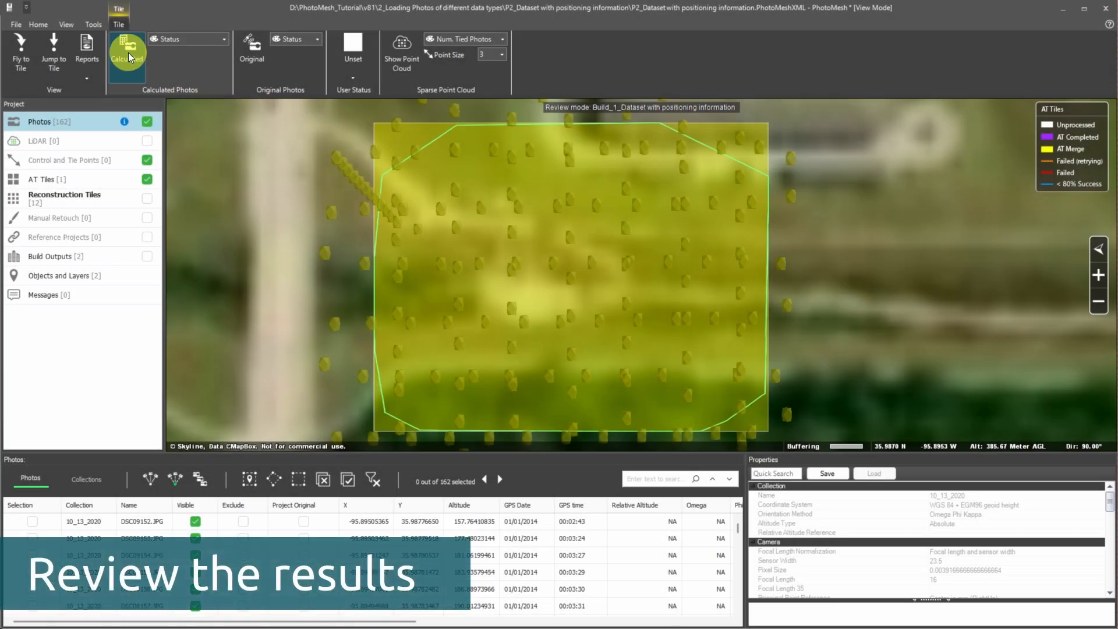
Display the AT tile's calculated photos and examine their orientation on the map and in the calculated Omega, Phi, Kappa, Yaw, Pitch and Roll columns
click(128, 56)
drag(554, 300, 556, 304)
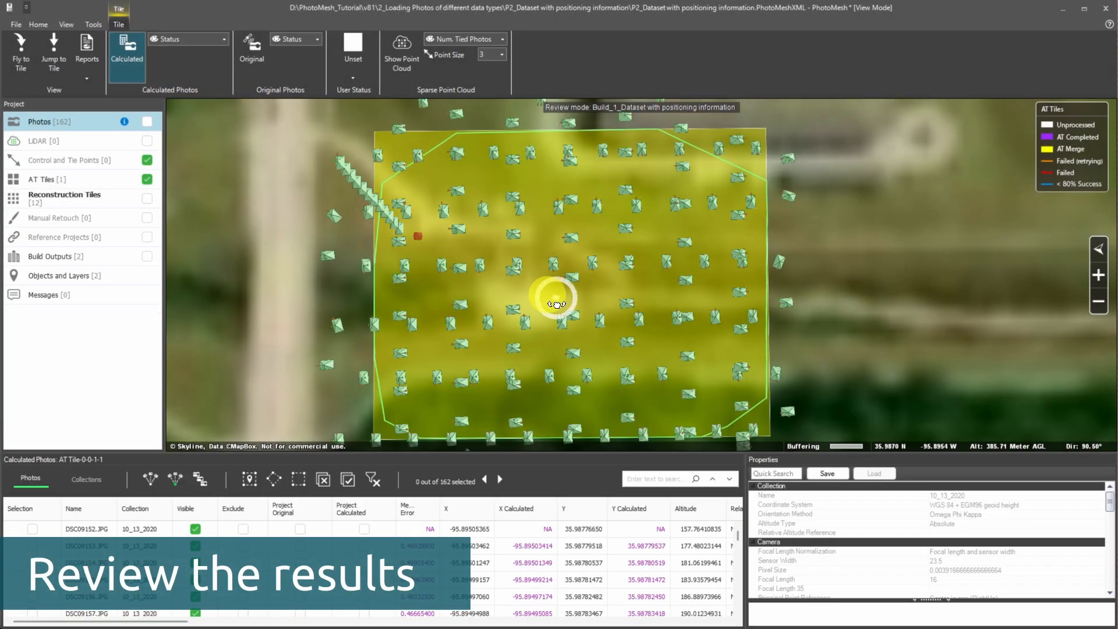
middle_drag(556, 303, 565, 404)
scroll(565, 391, up, 5)
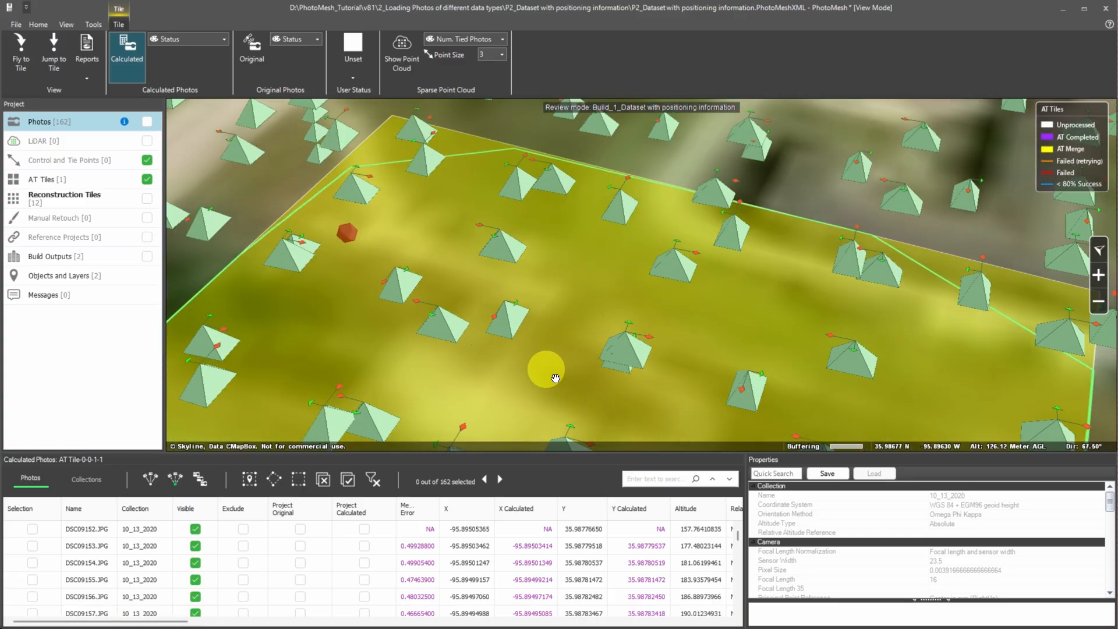
drag(555, 379, 543, 292)
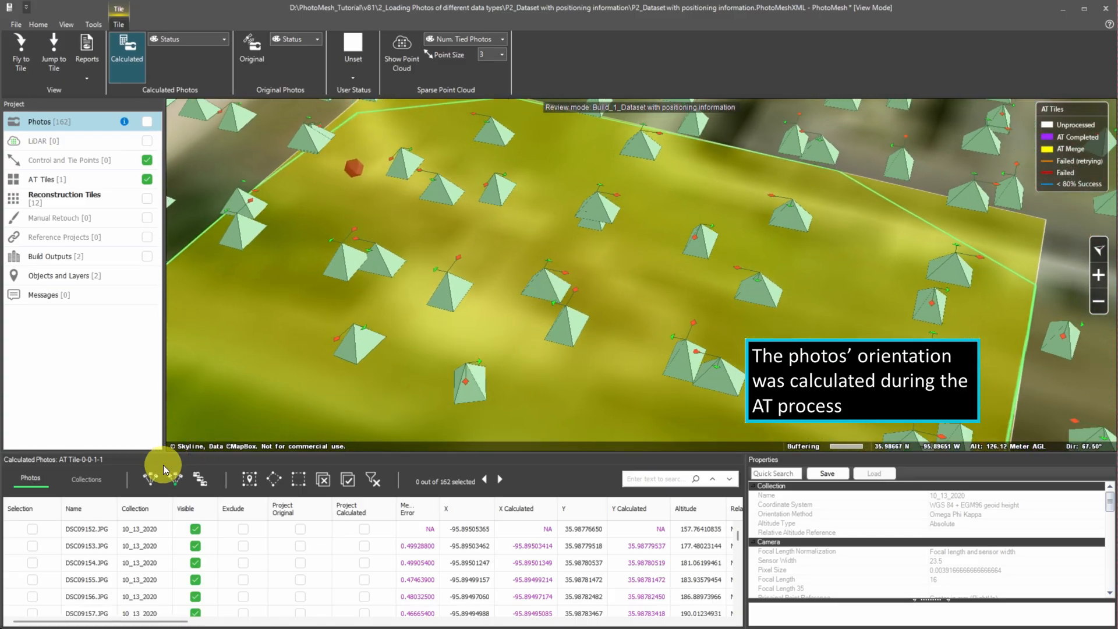
drag(160, 624, 376, 625)
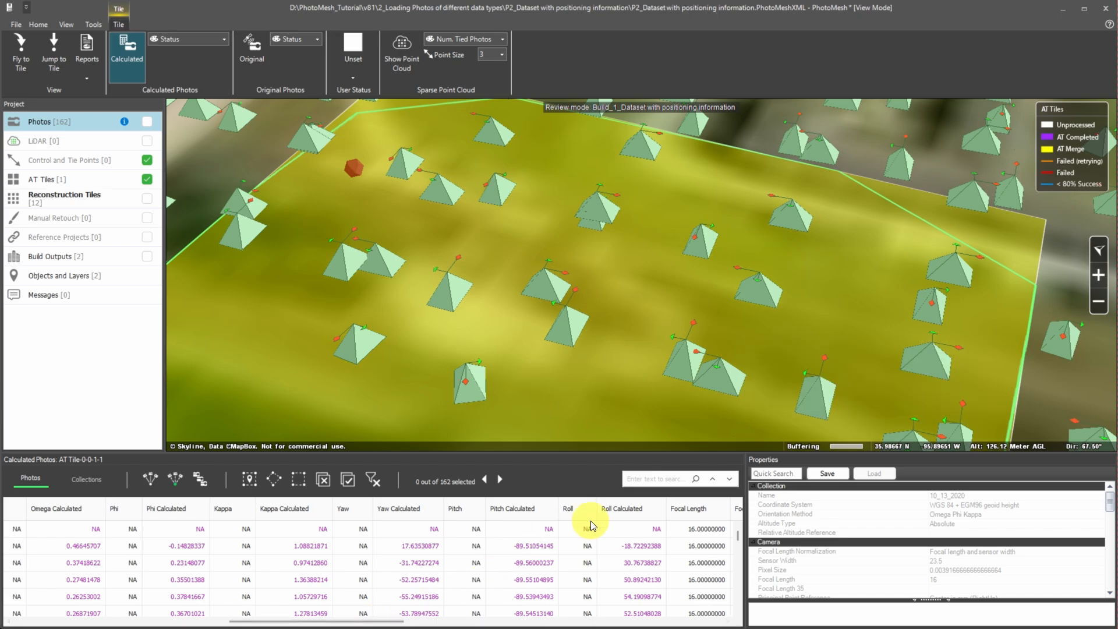
Project three calculated photos from the AT tile onto the terrain, including adjacent ones over the road and trees, to check their alignment
click(766, 298)
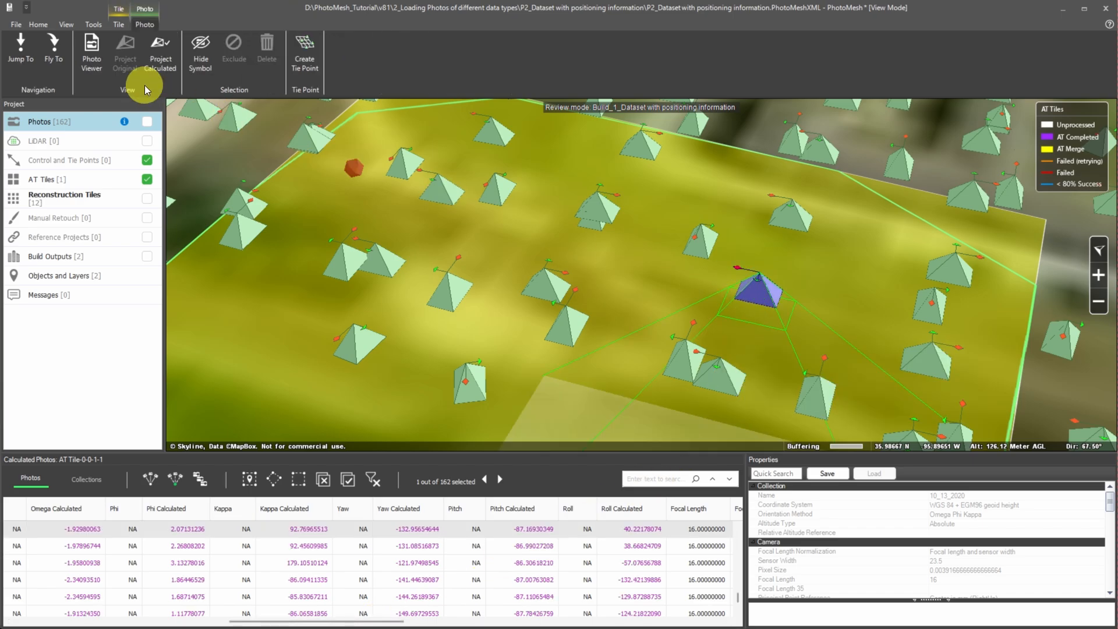
click(160, 65)
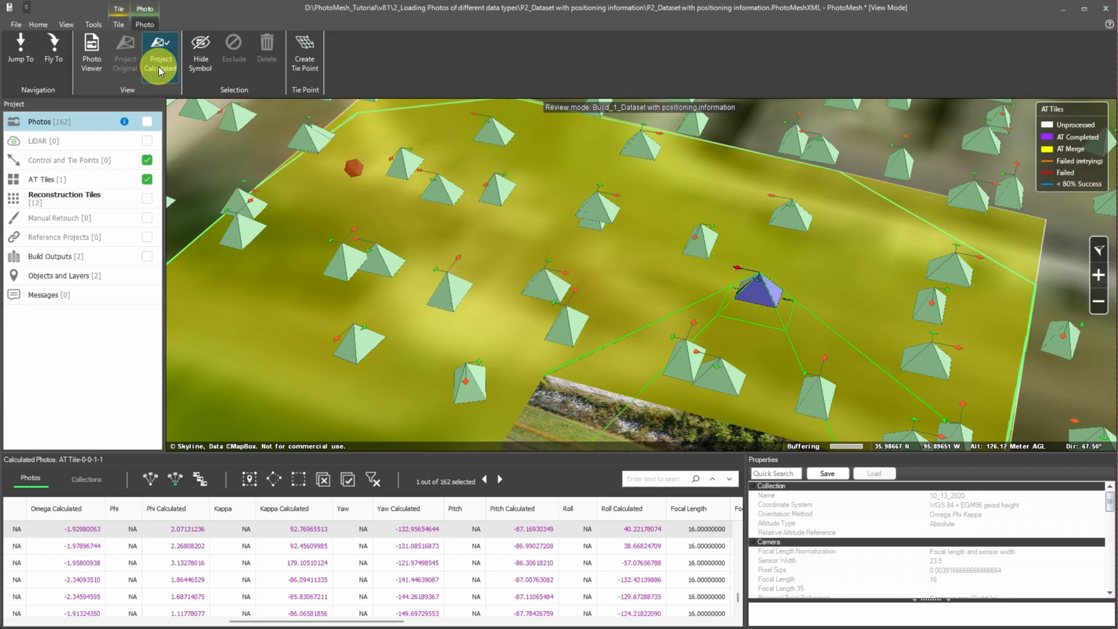
drag(609, 324, 625, 199)
middle_drag(616, 301, 578, 219)
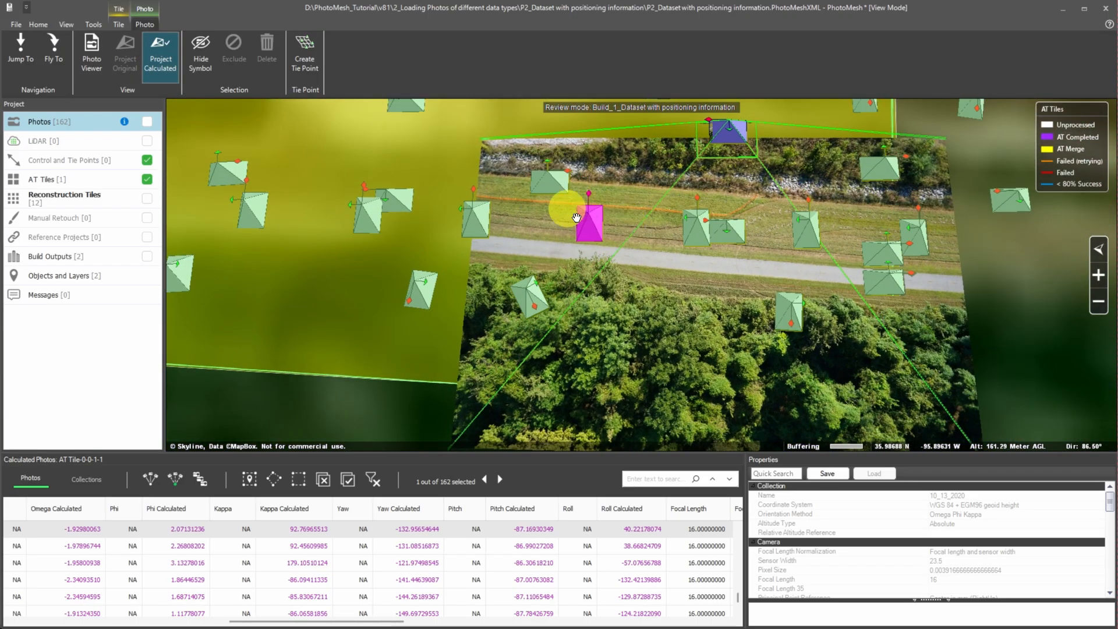
scroll(576, 248, down, 3)
drag(551, 233, 603, 305)
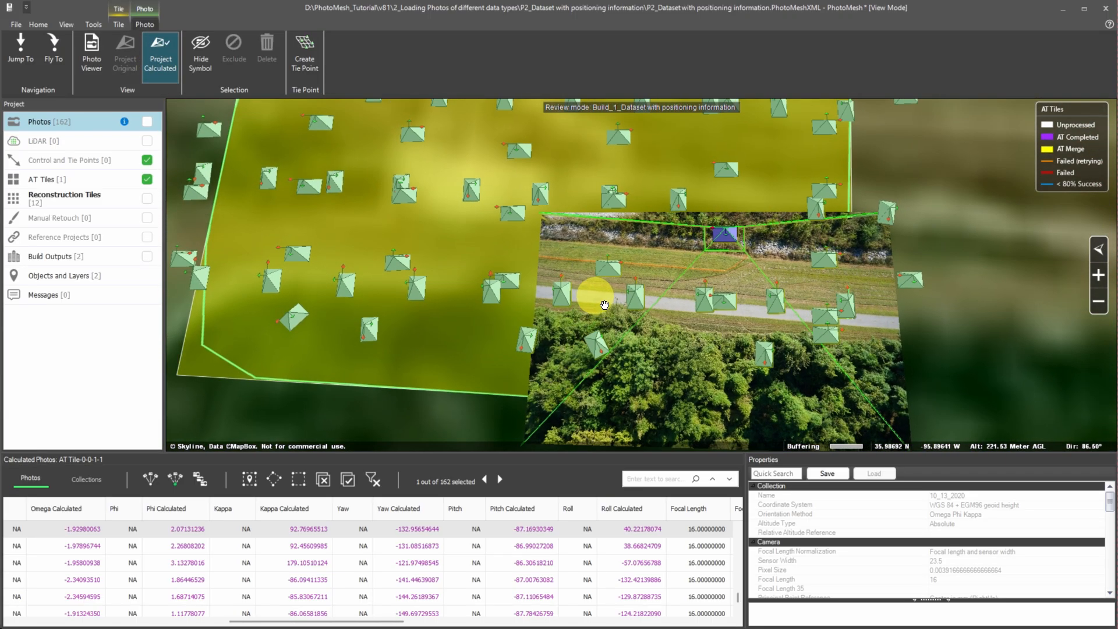
click(505, 214)
click(161, 63)
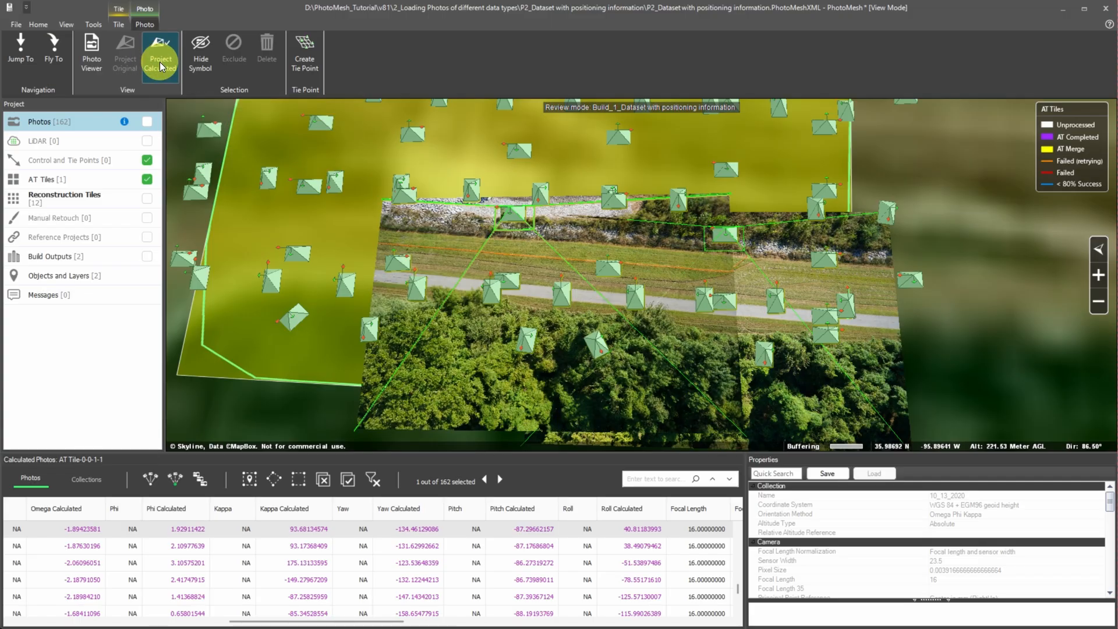
click(334, 181)
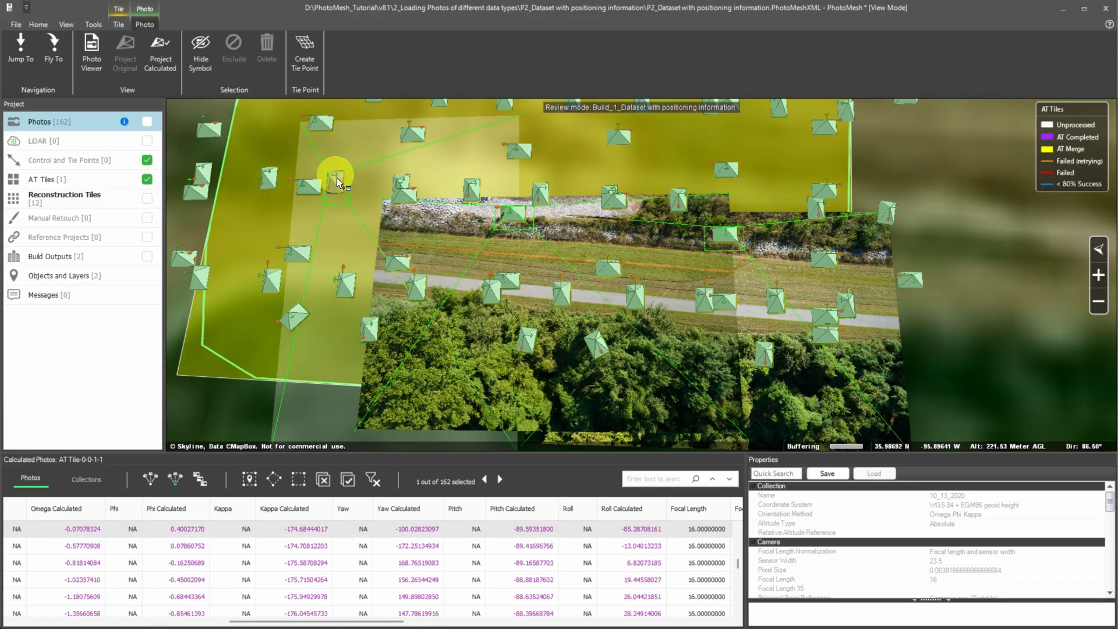
click(173, 53)
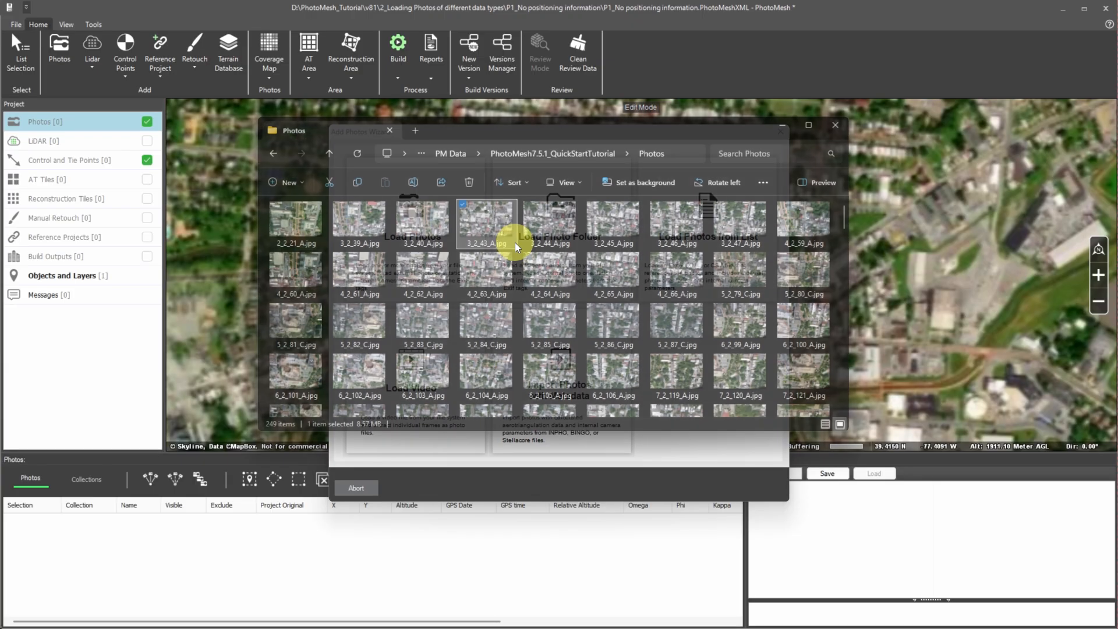
Examine the detailed file properties of 3_2_43_A.jpg for image, camera, focal length and GPS metadata
key(alt+Return)
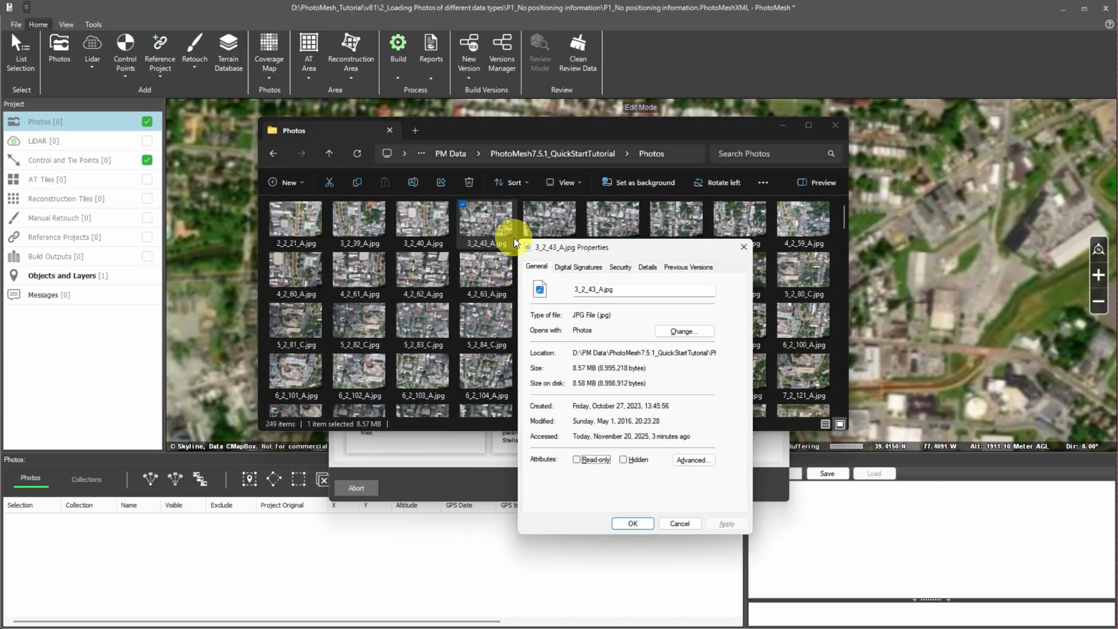
click(647, 267)
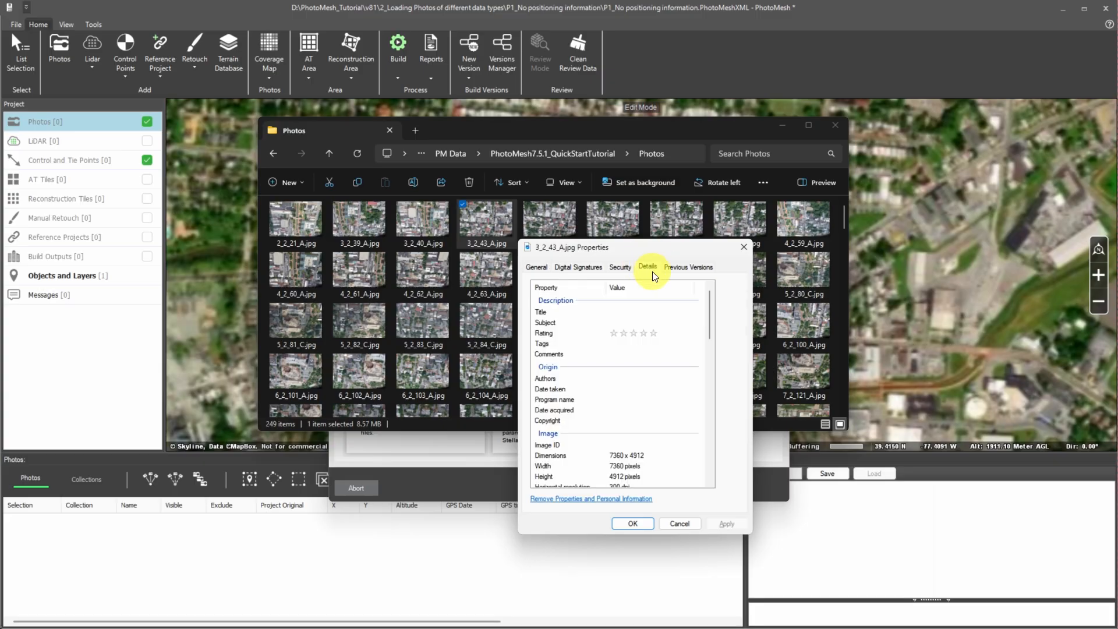
drag(707, 301, 709, 336)
click(662, 346)
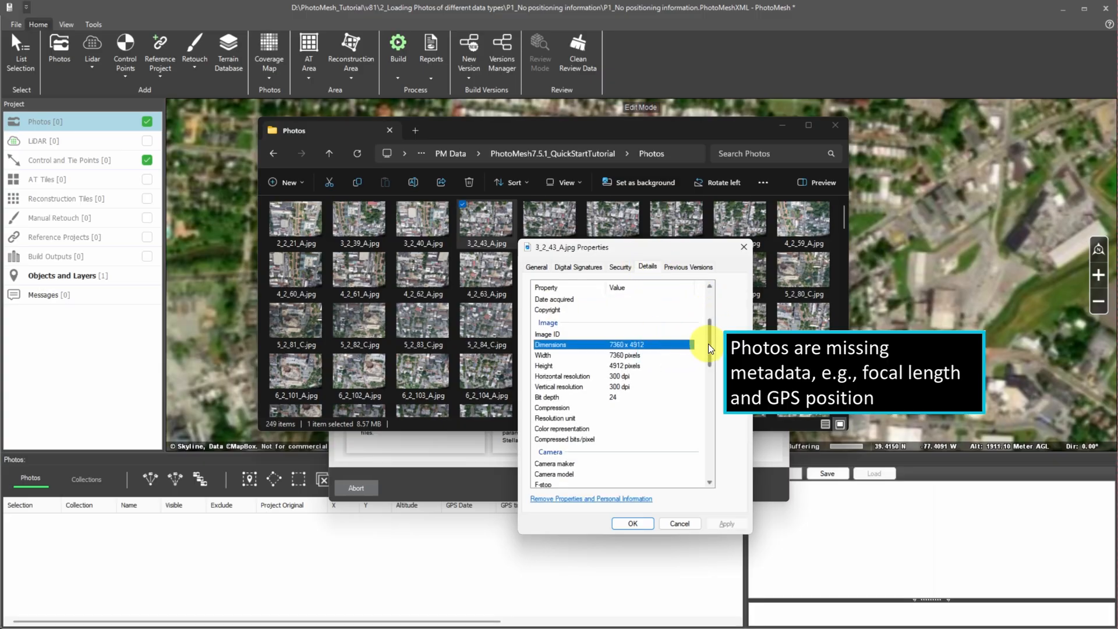
drag(708, 344, 703, 381)
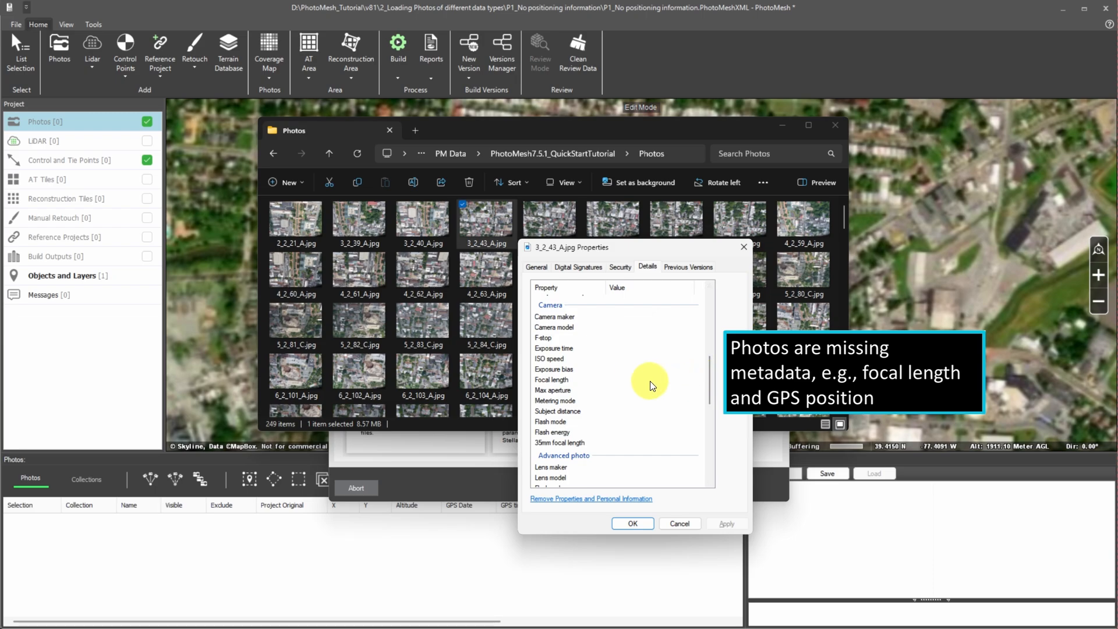
click(600, 383)
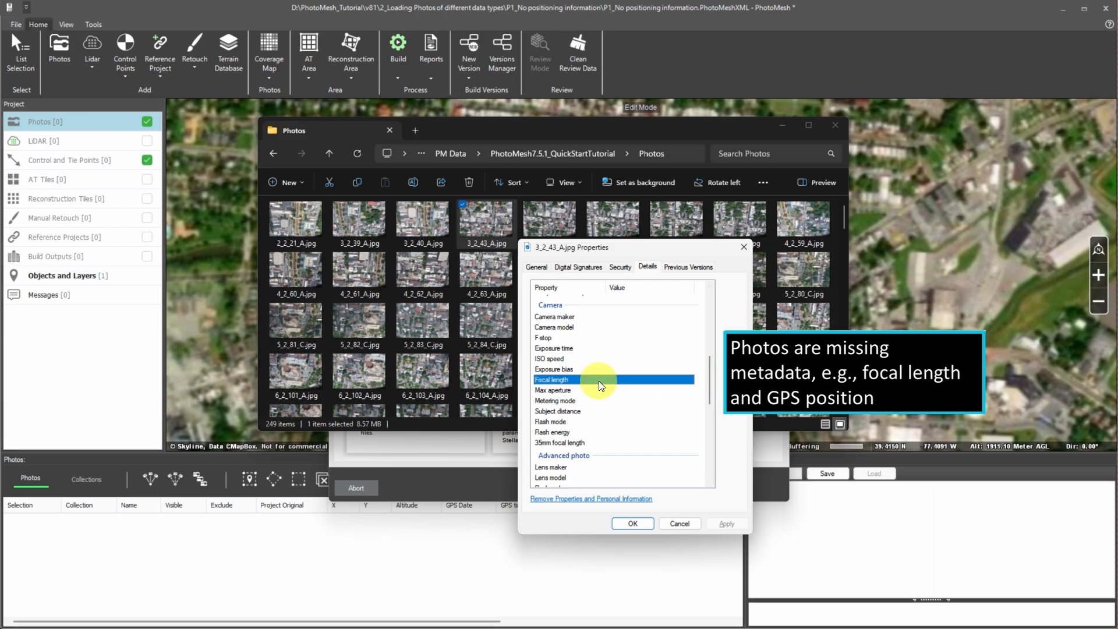
drag(711, 383, 704, 423)
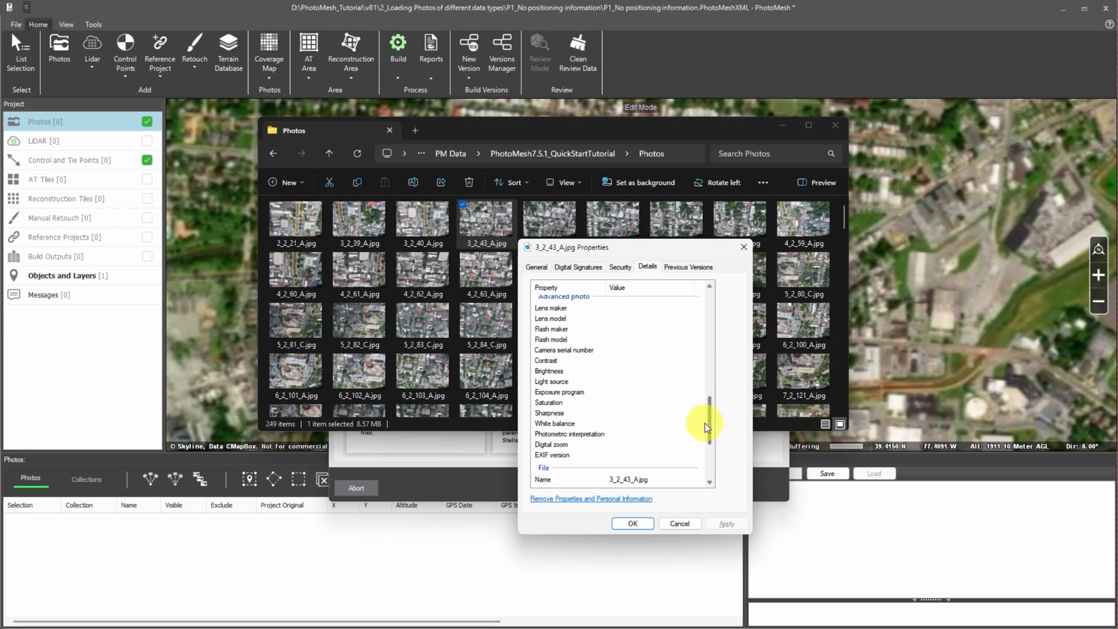
click(743, 247)
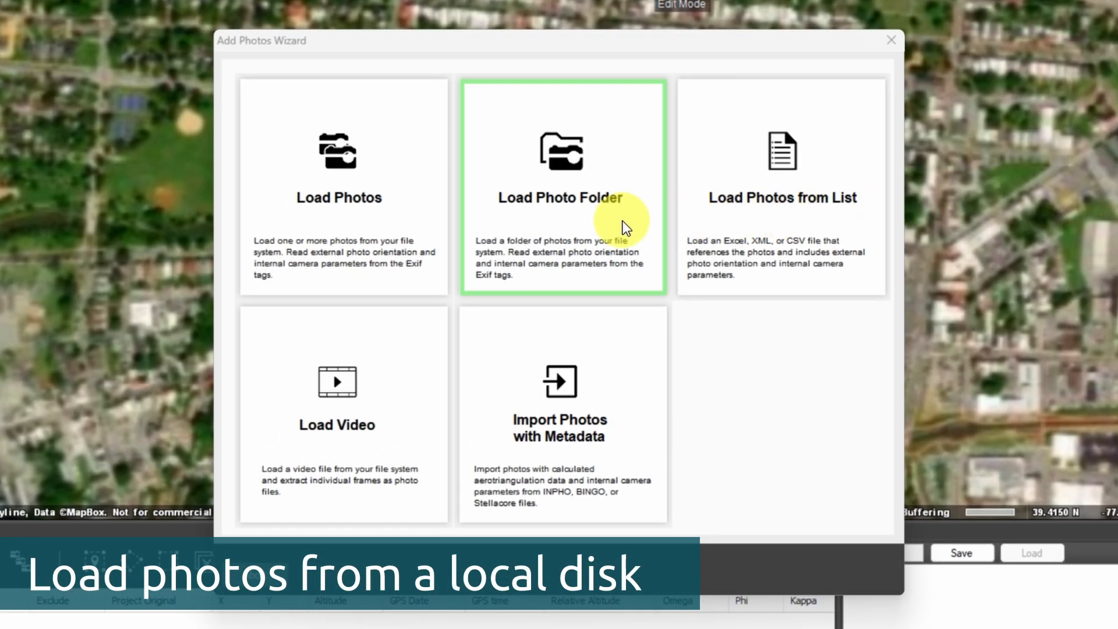
Load the PhotoMesh7.5.1_QuickStartTutorial\Photos folder into the project, grouping the photos by camera, and complete the import
click(623, 224)
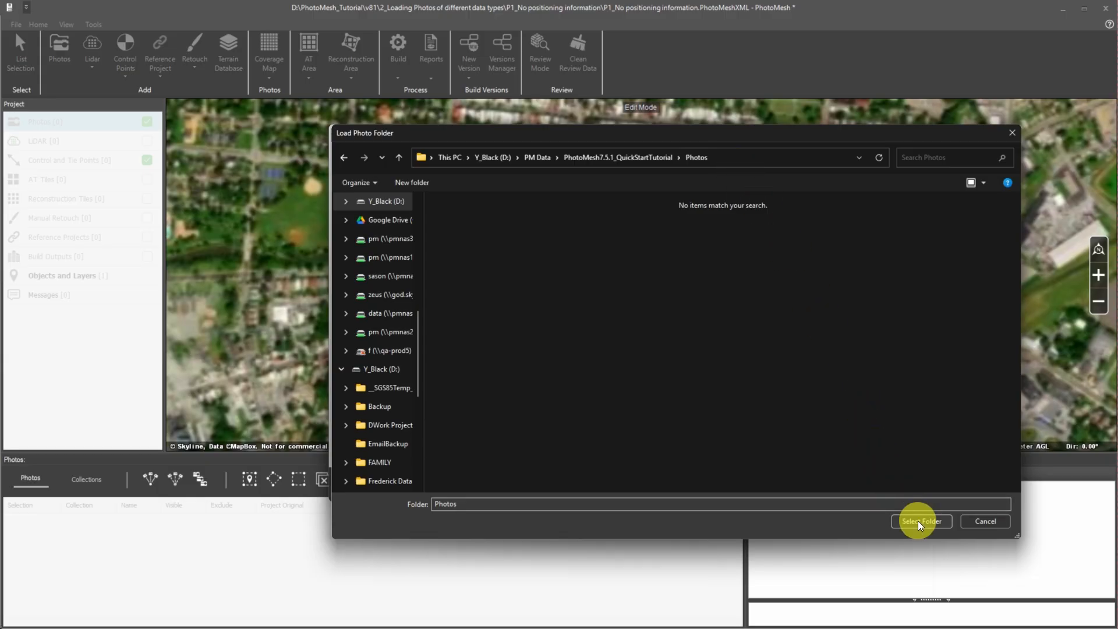
click(922, 522)
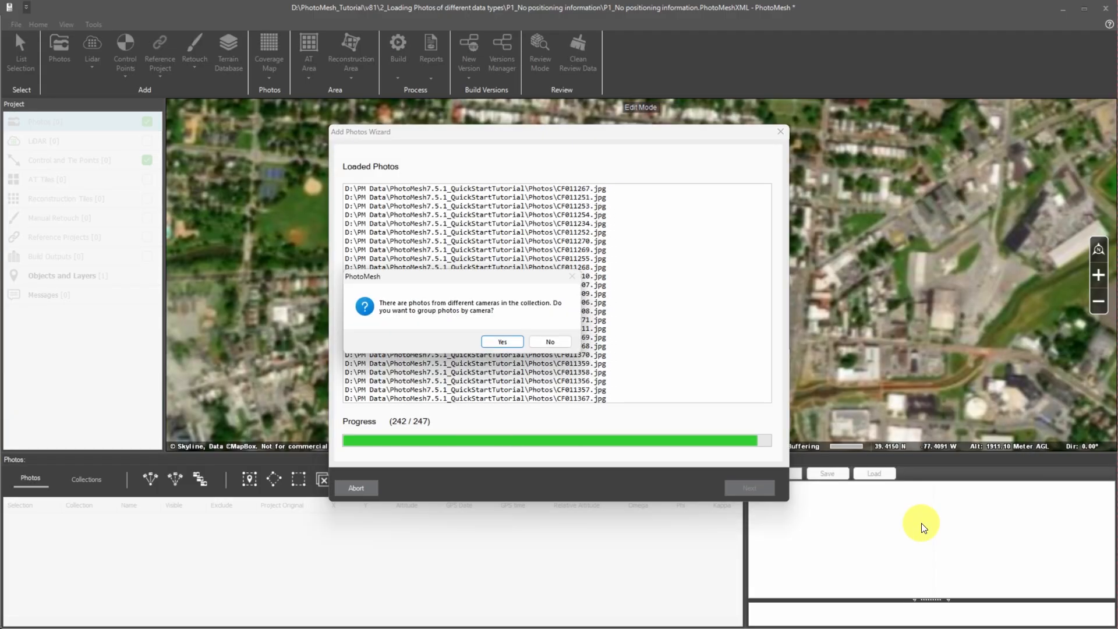
click(513, 345)
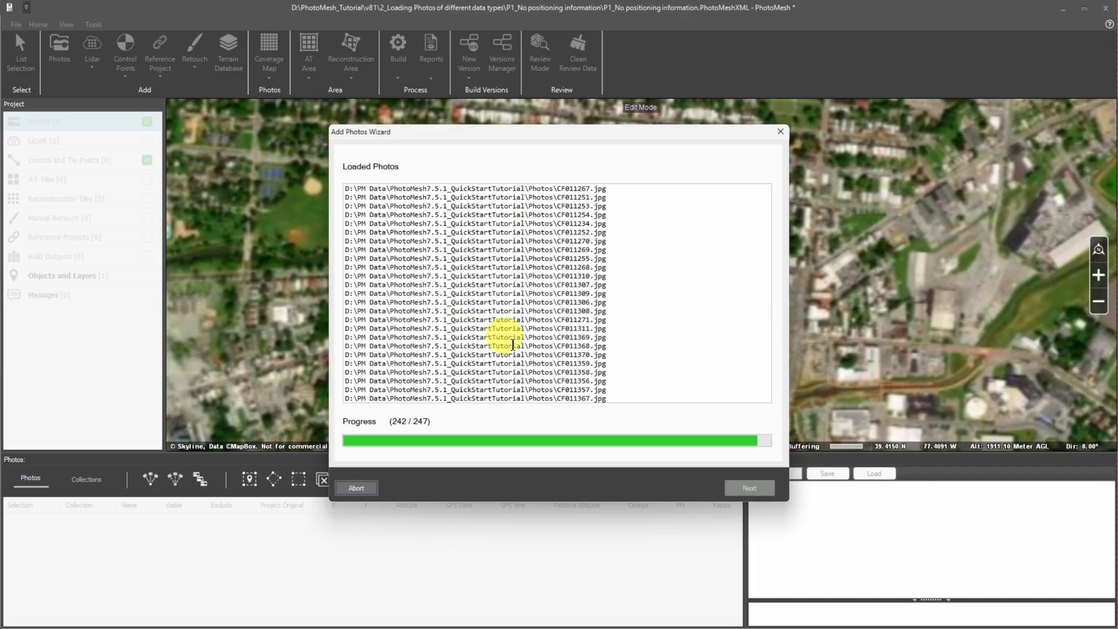
click(737, 487)
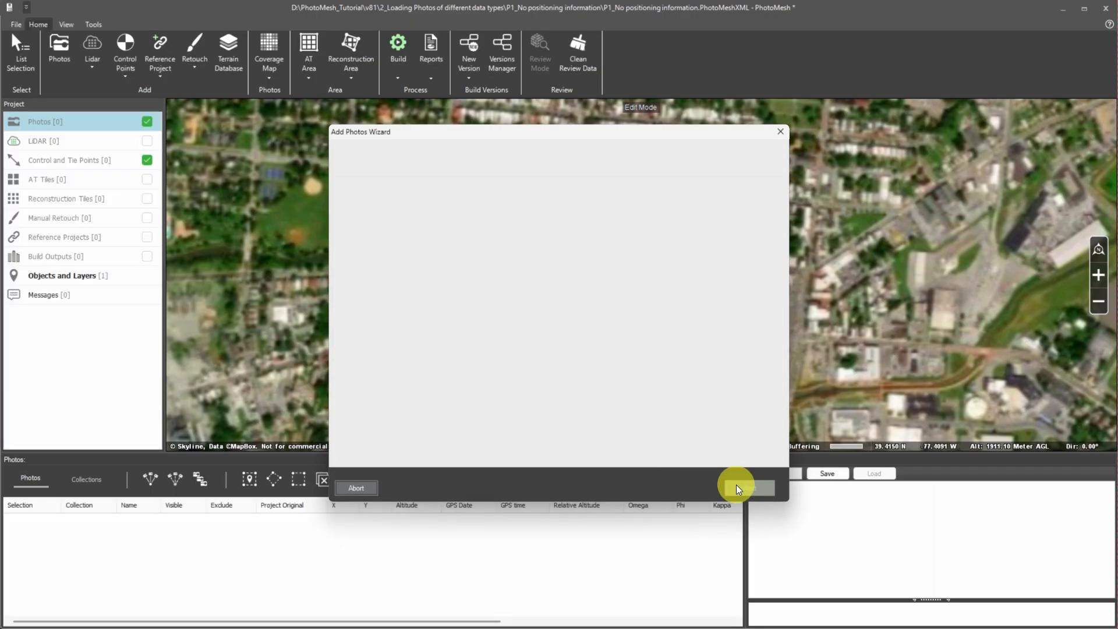
click(725, 487)
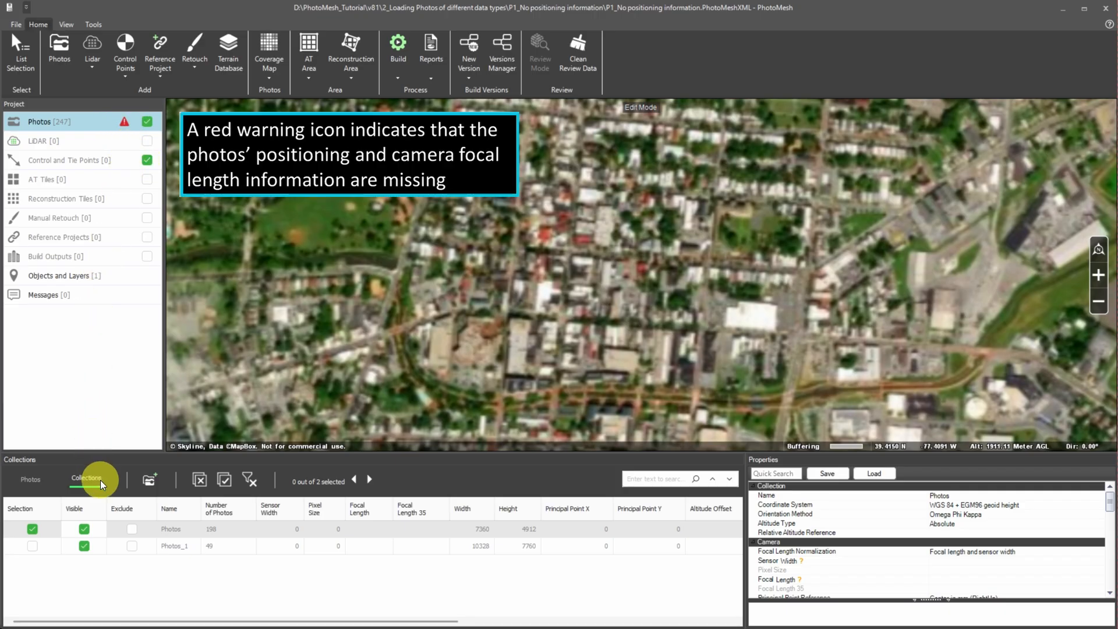
Review the focal length of the Photos collections and the position and orientation columns of the individual photos
click(368, 530)
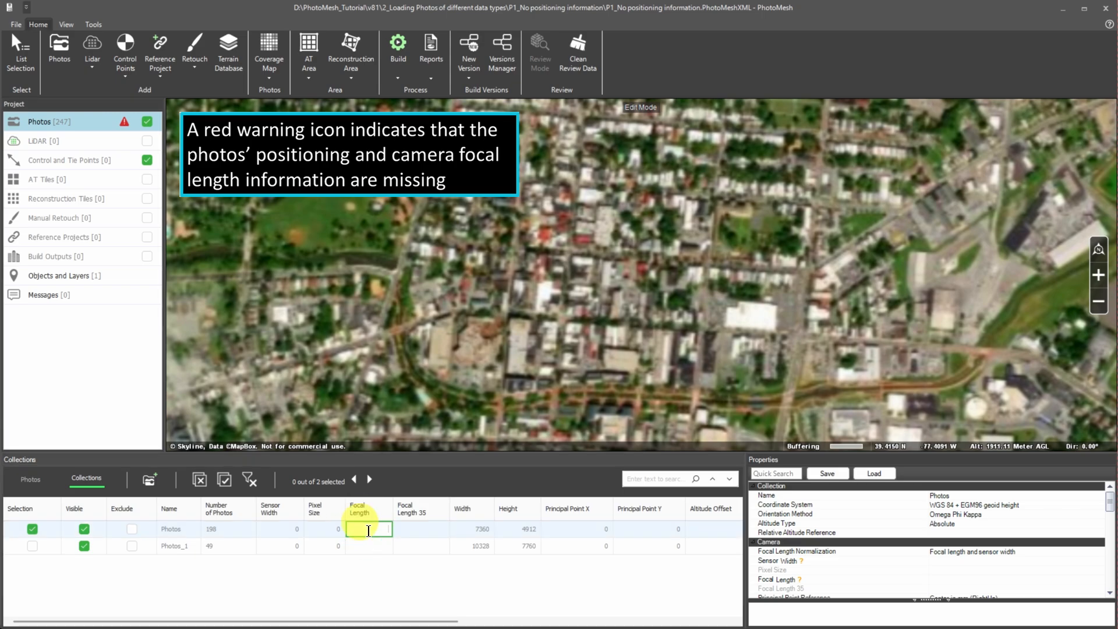
mouse_move(370, 621)
mouse_down()
mouse_move(613, 622)
mouse_move(369, 622)
mouse_up()
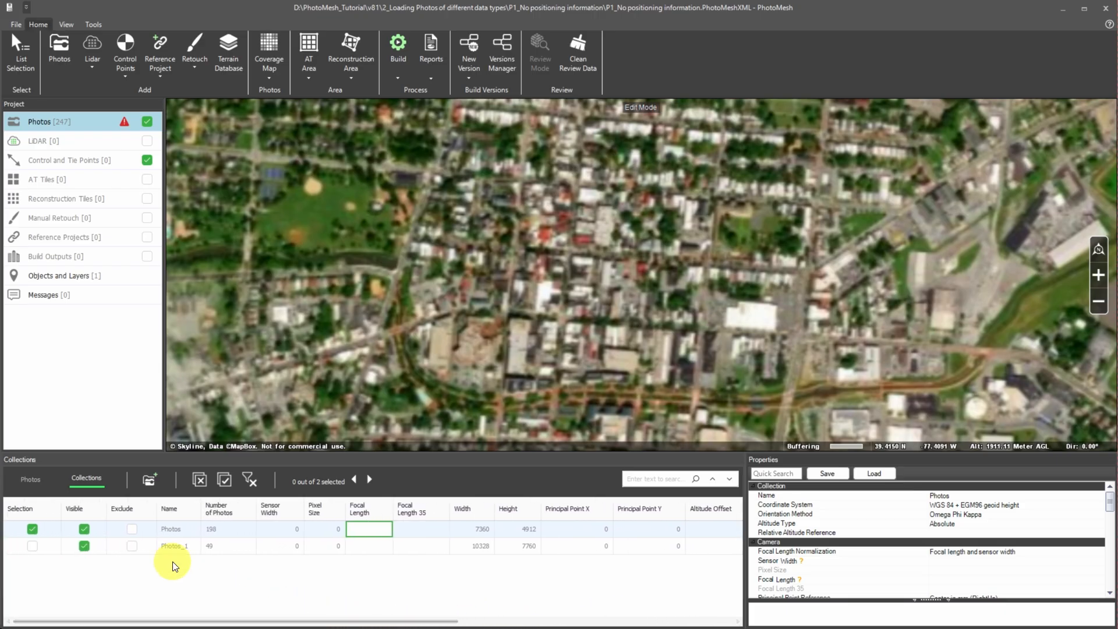
click(49, 487)
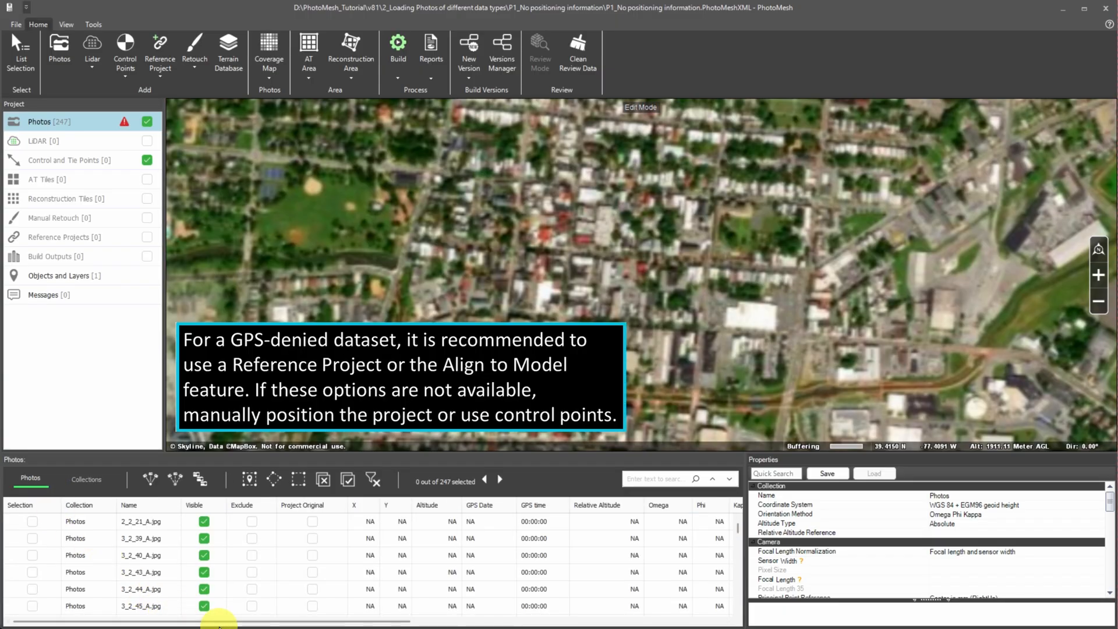
drag(224, 621, 279, 623)
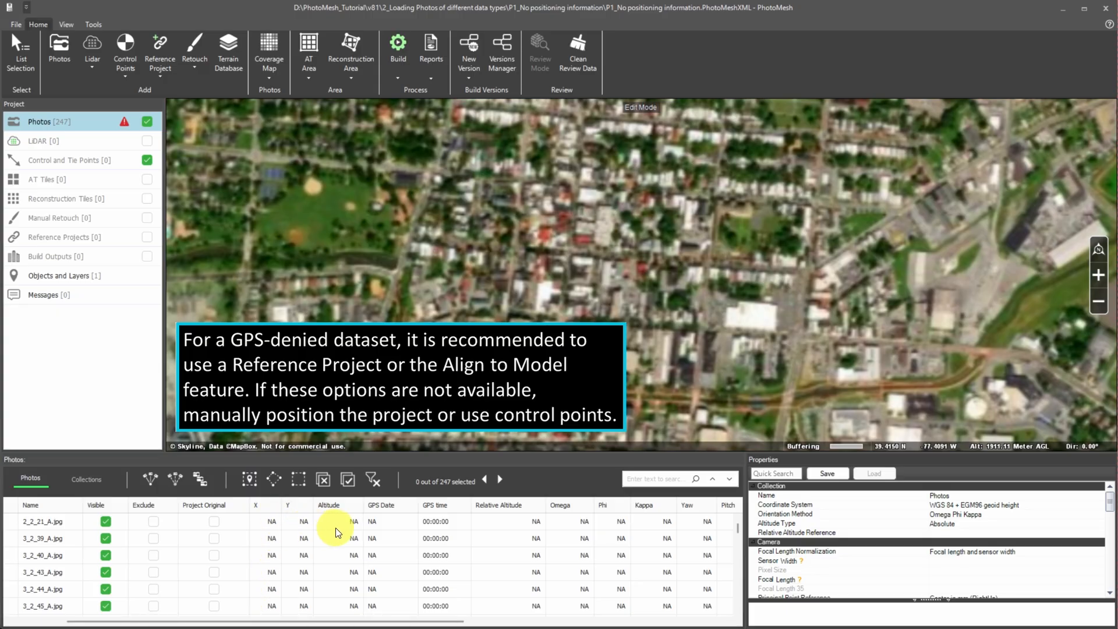
drag(361, 622, 516, 623)
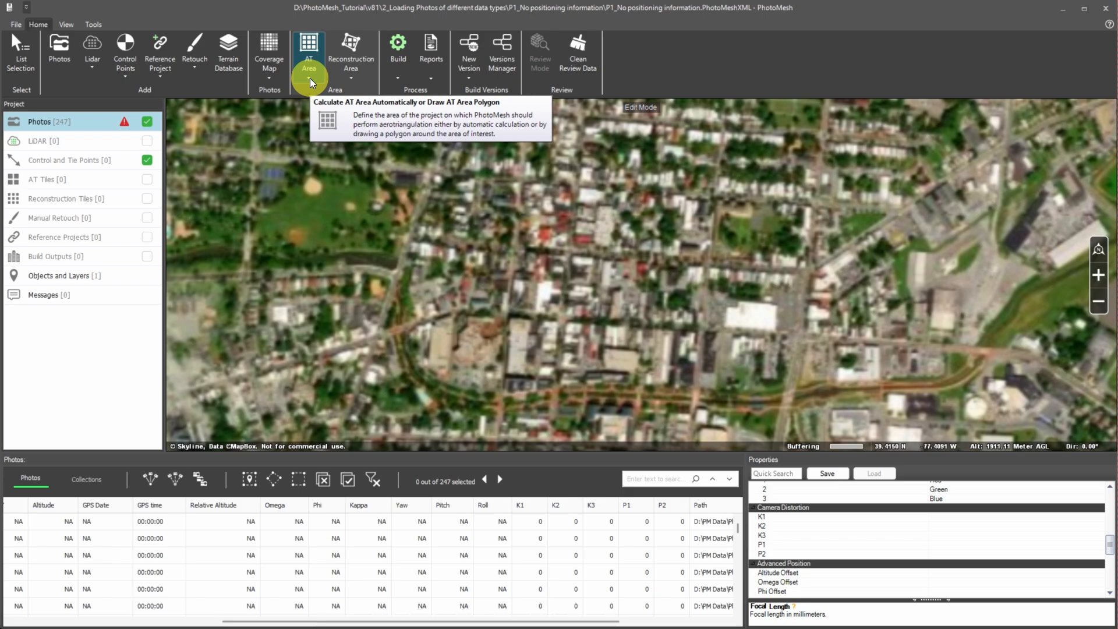
Redraw the AT area as a four-sided polygon around the central town blocks, down to the railway line
click(310, 78)
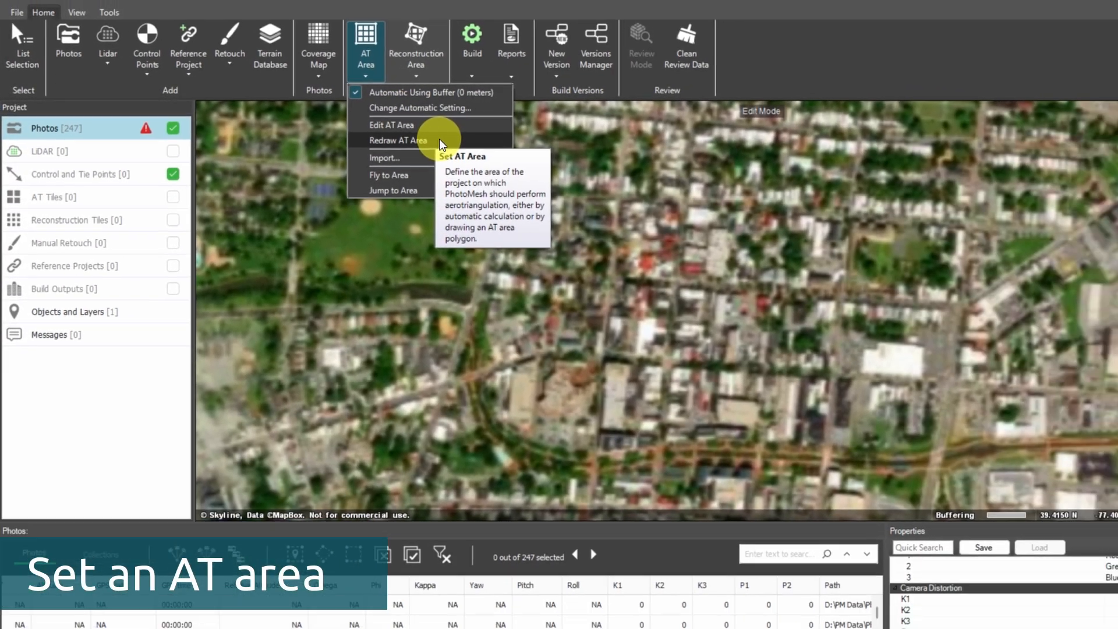
click(551, 153)
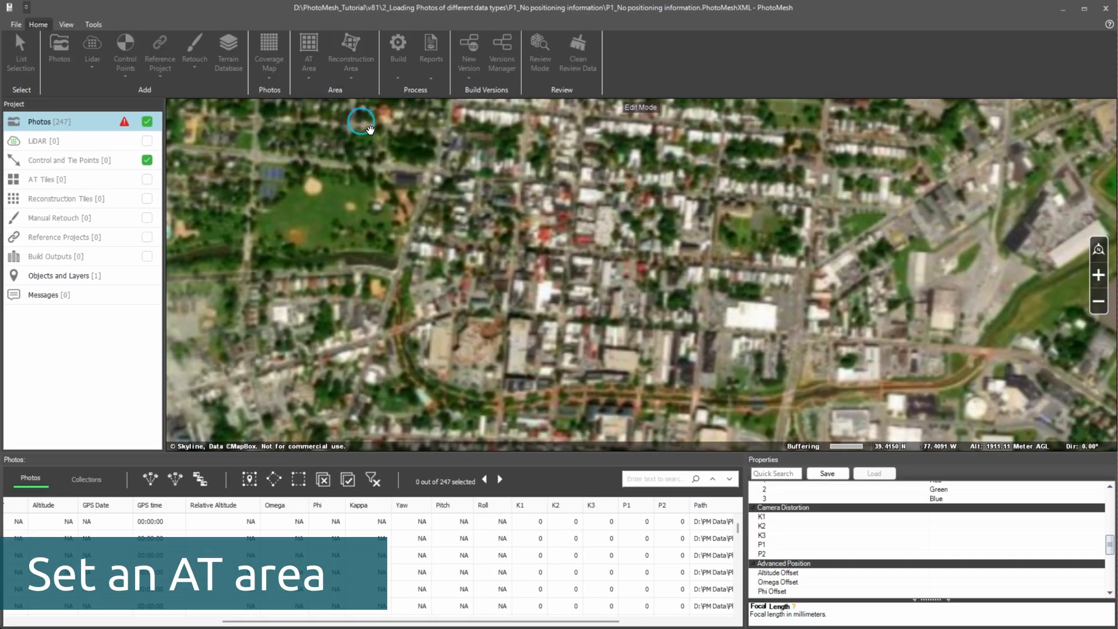
click(428, 170)
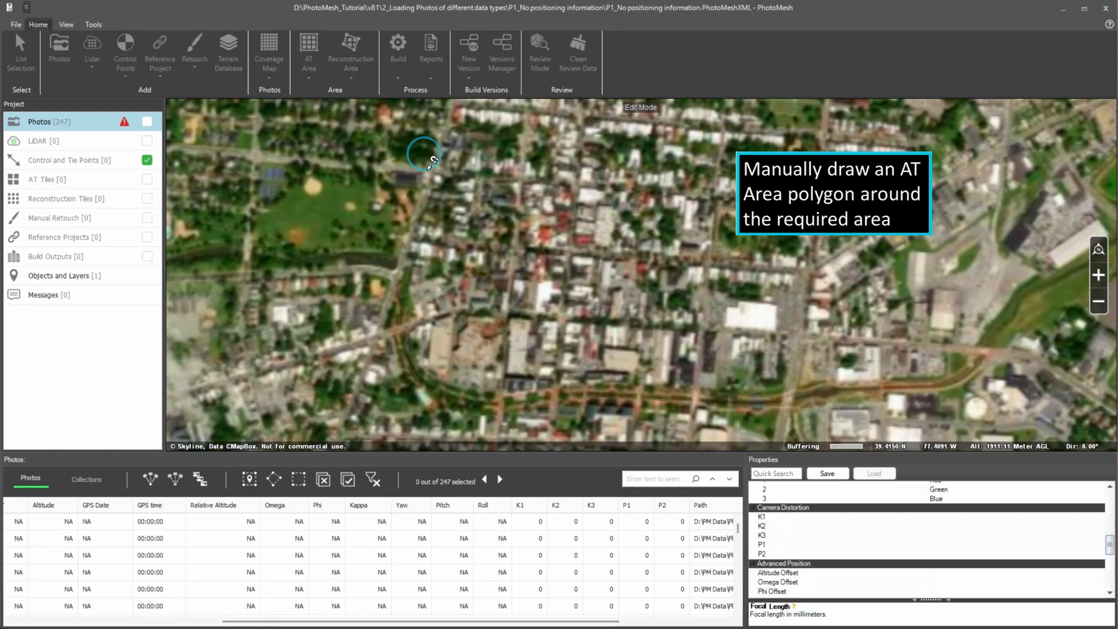
click(716, 193)
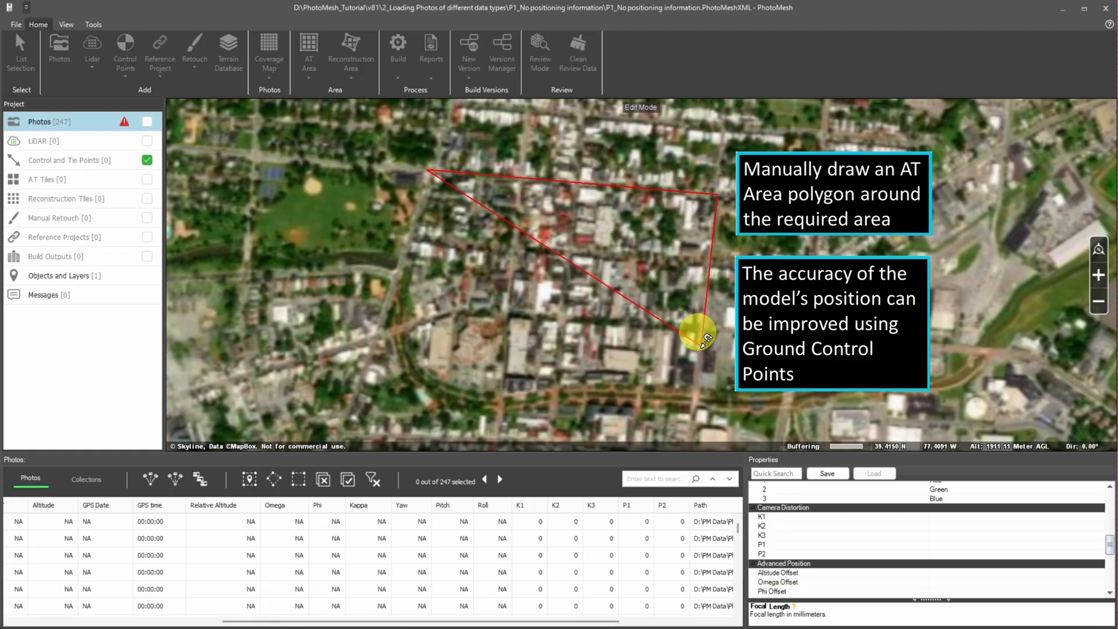
double_click(356, 389)
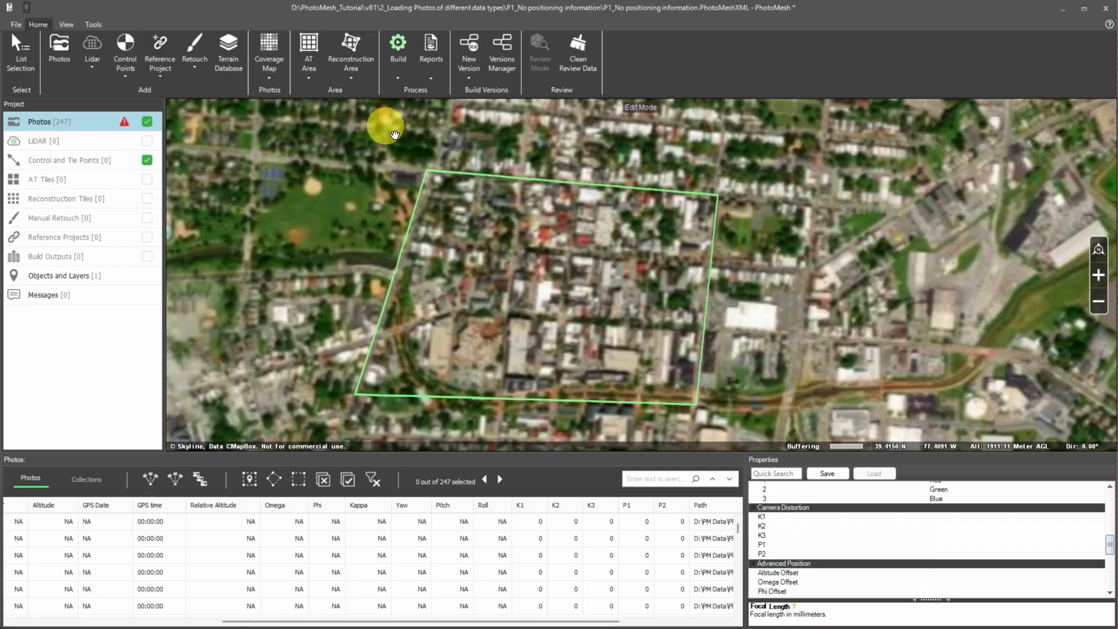
Build the project with the AT Only steps, Nadir & Oblique collection type and Standard position accuracy
click(402, 74)
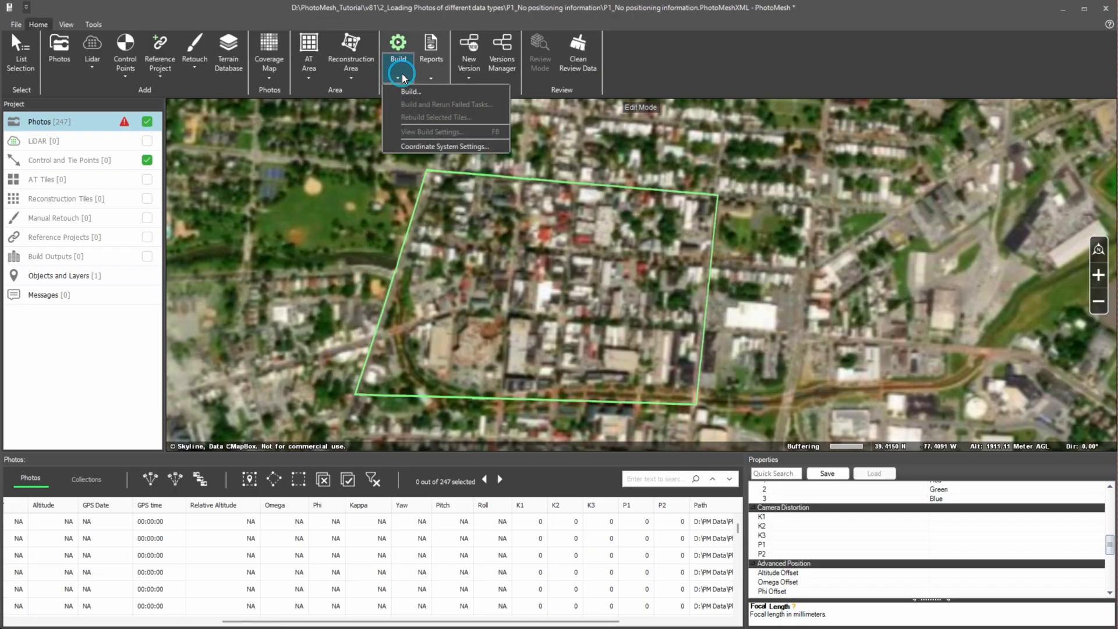
click(436, 90)
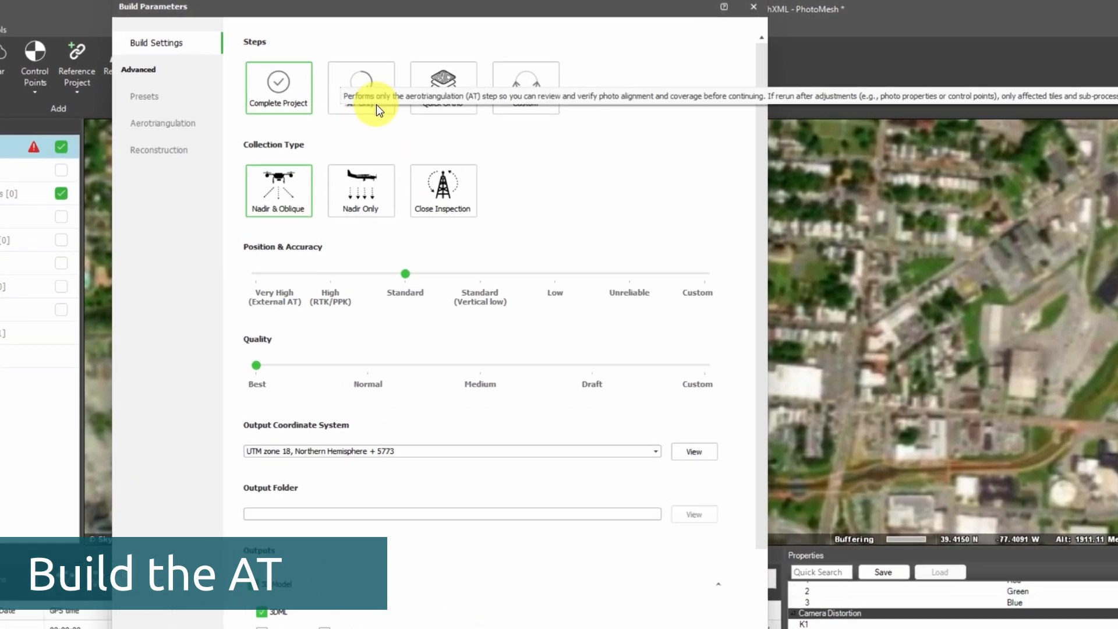
click(408, 87)
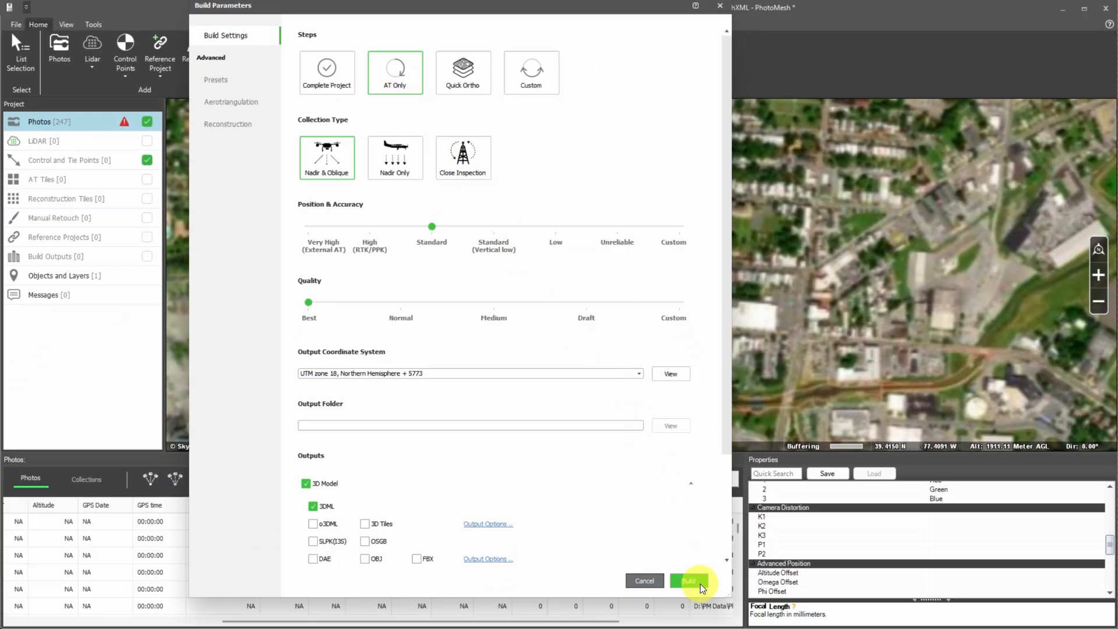
click(701, 584)
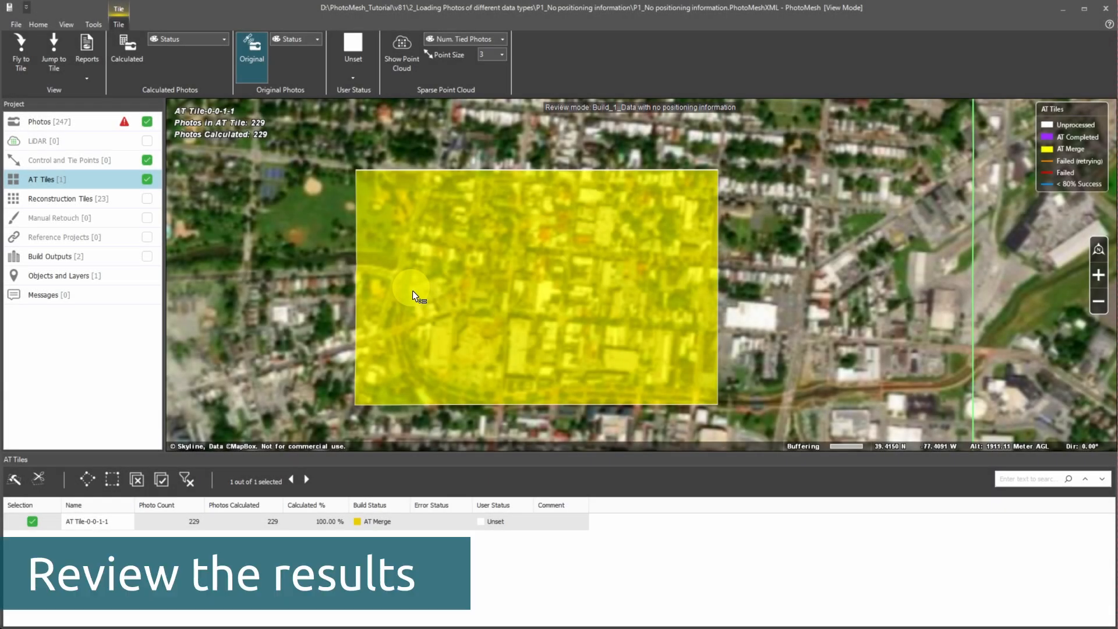
Display the calculated photos of the newly built AT tile on the map
click(141, 65)
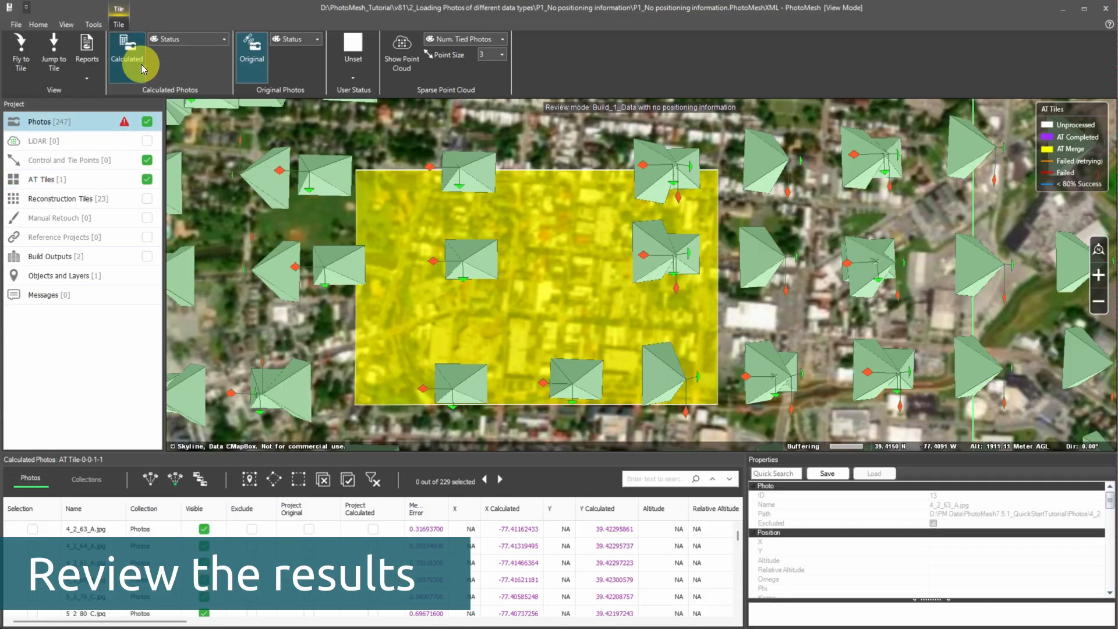
mouse_move(466, 236)
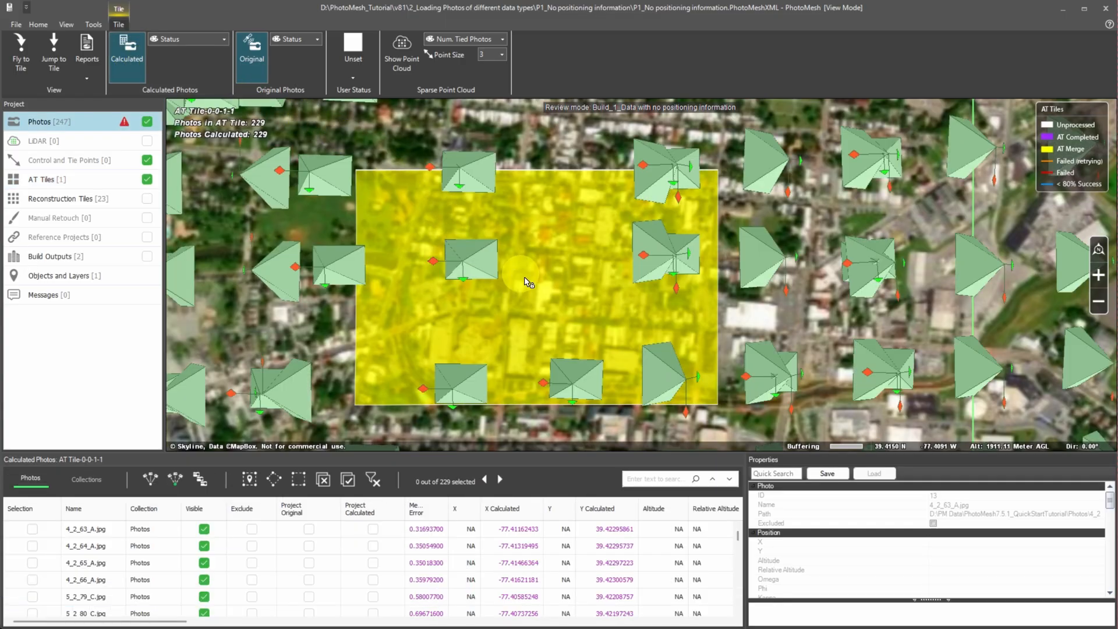
Examine the calculated photos around the AT tile on the map and the calculated position and orientation columns of the photo list
scroll(528, 282, down, 2)
scroll(529, 282, down, 3)
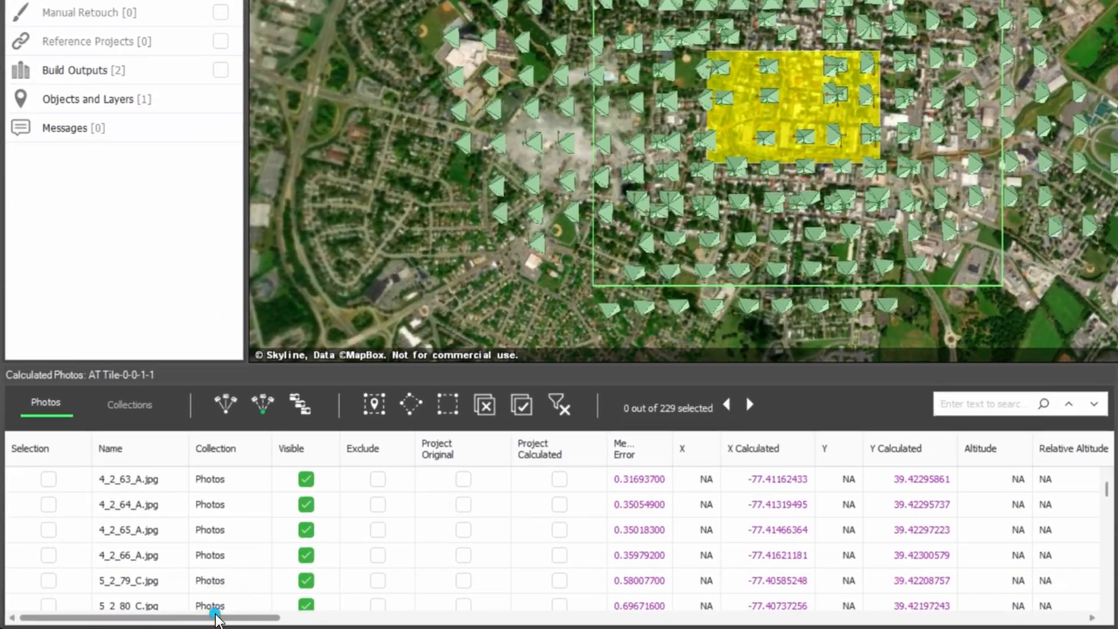
drag(143, 619, 169, 618)
drag(257, 619, 486, 621)
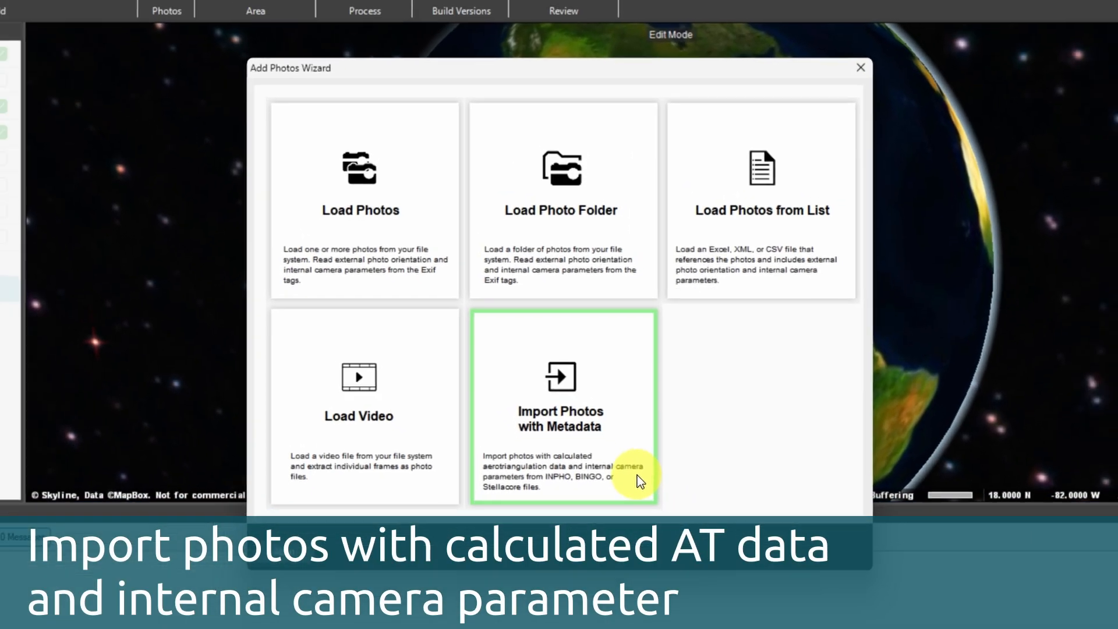
Start an import of photos with metadata using the INPHO data type and the project file 033_16_Soest_Altstadt.prj
click(653, 503)
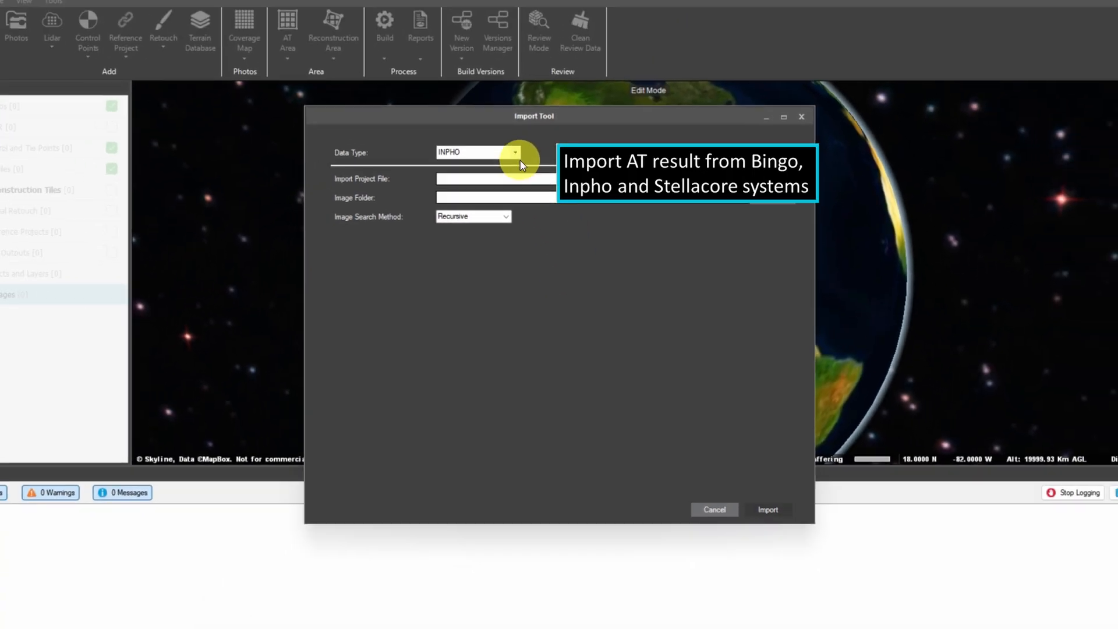
click(519, 158)
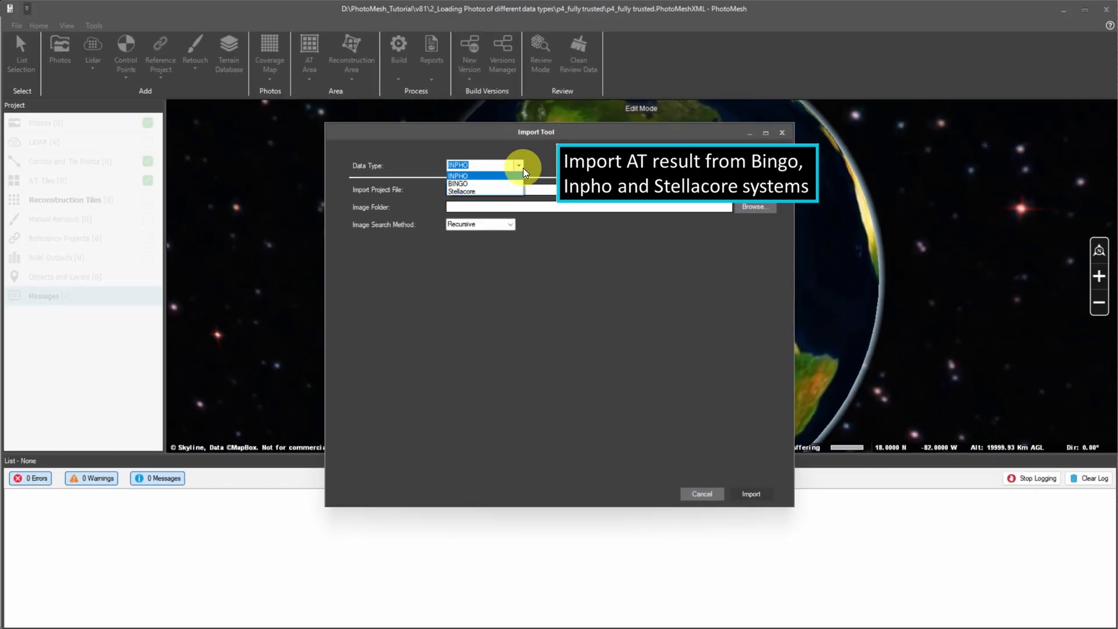
click(524, 167)
click(738, 192)
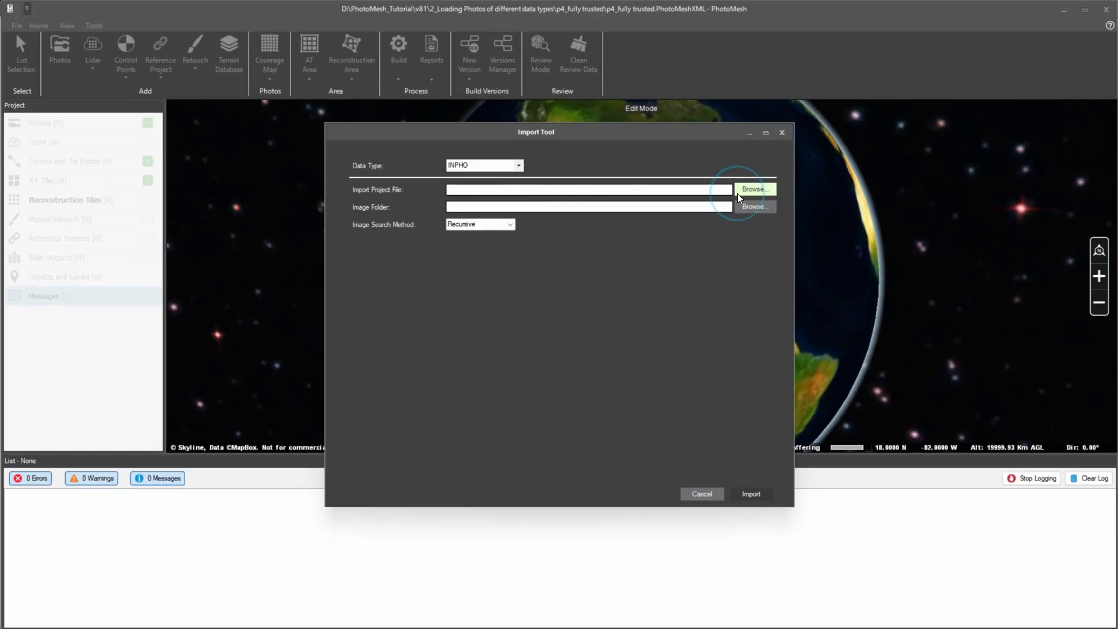
click(499, 249)
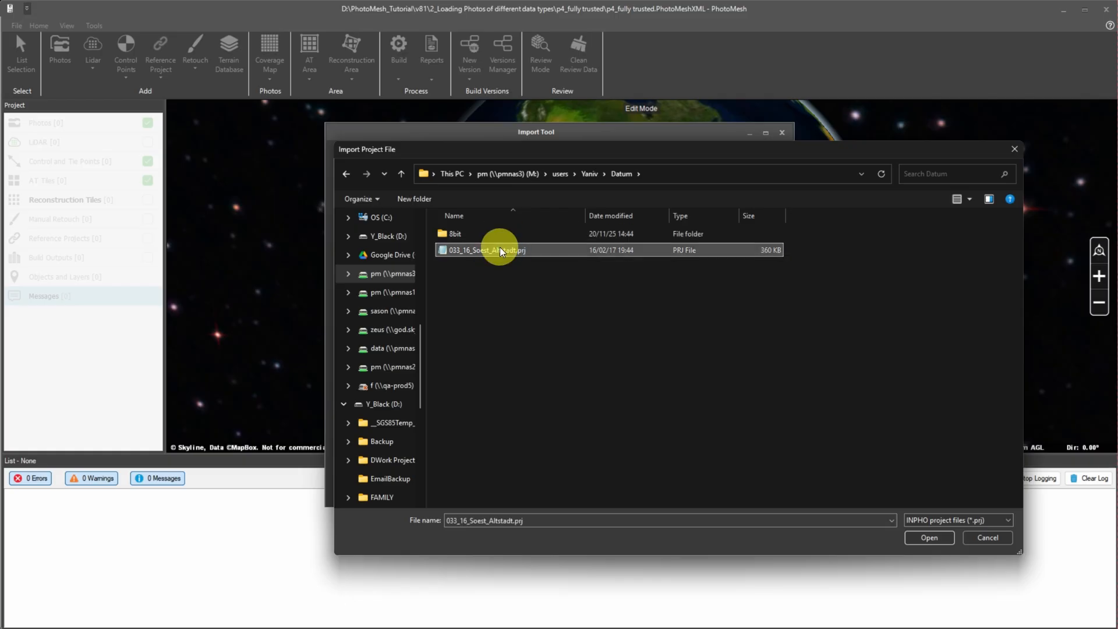
click(929, 537)
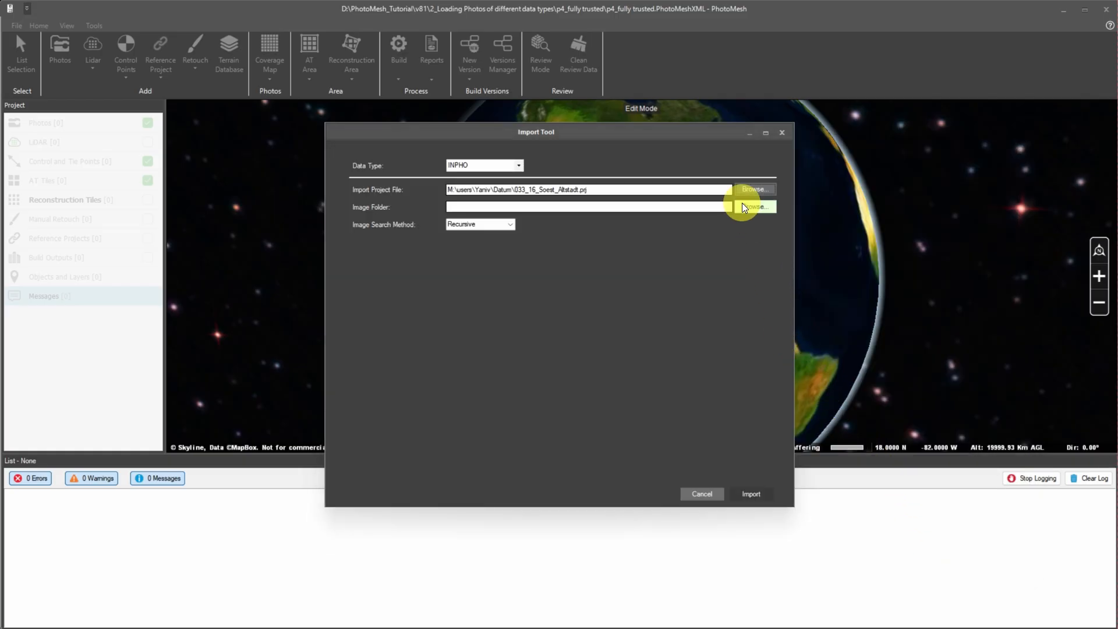
Set the image folder to 8bit, keep the Recursive image search method and import the photos
click(747, 206)
click(467, 234)
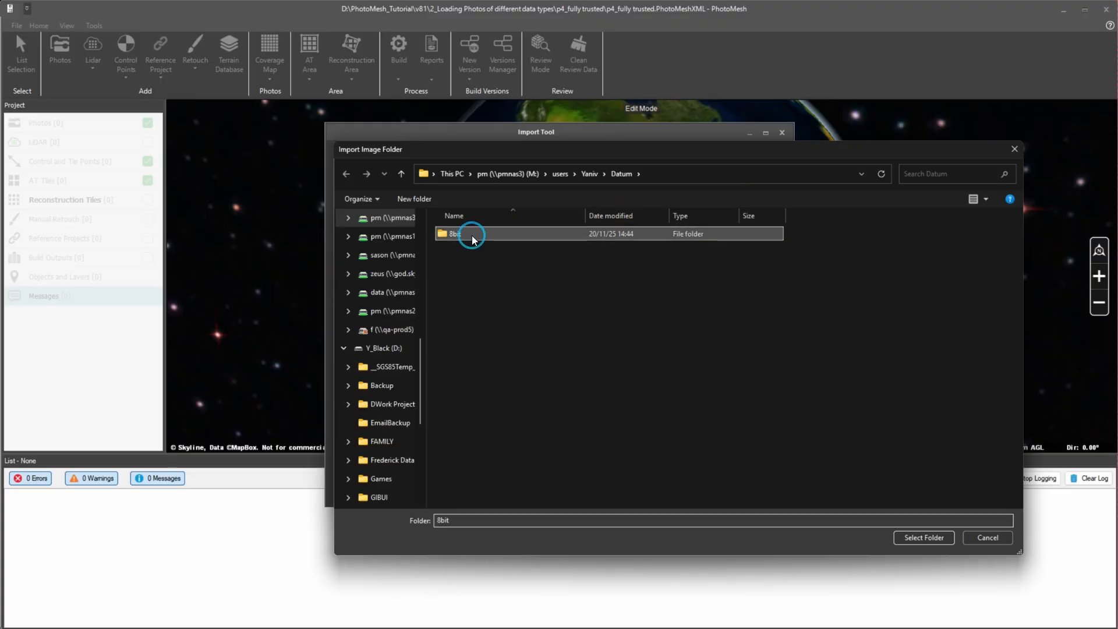
click(938, 533)
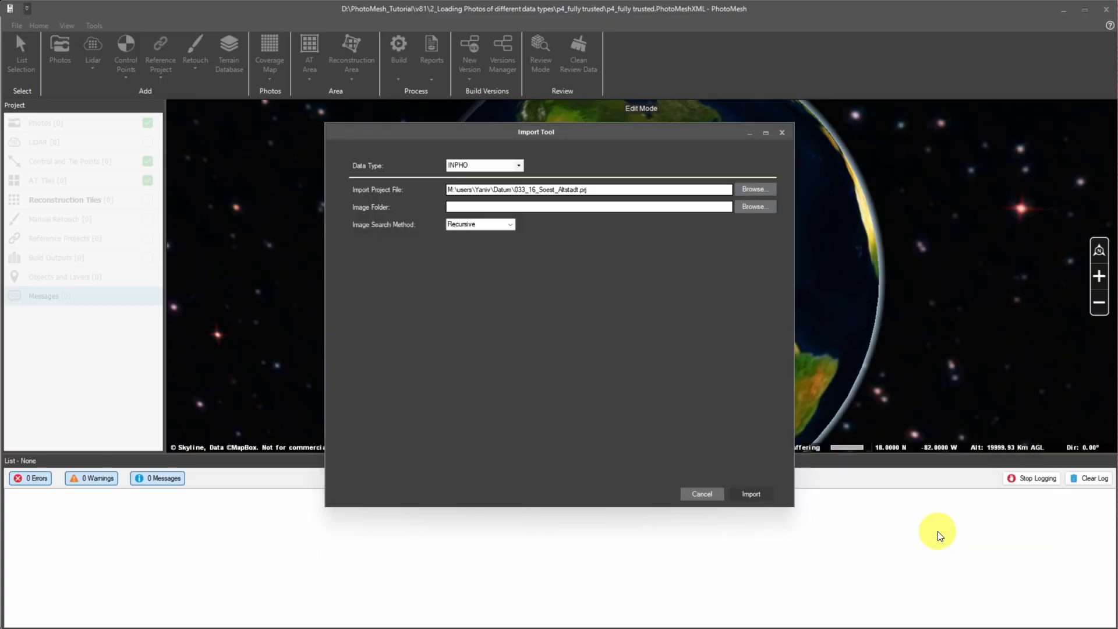
click(512, 224)
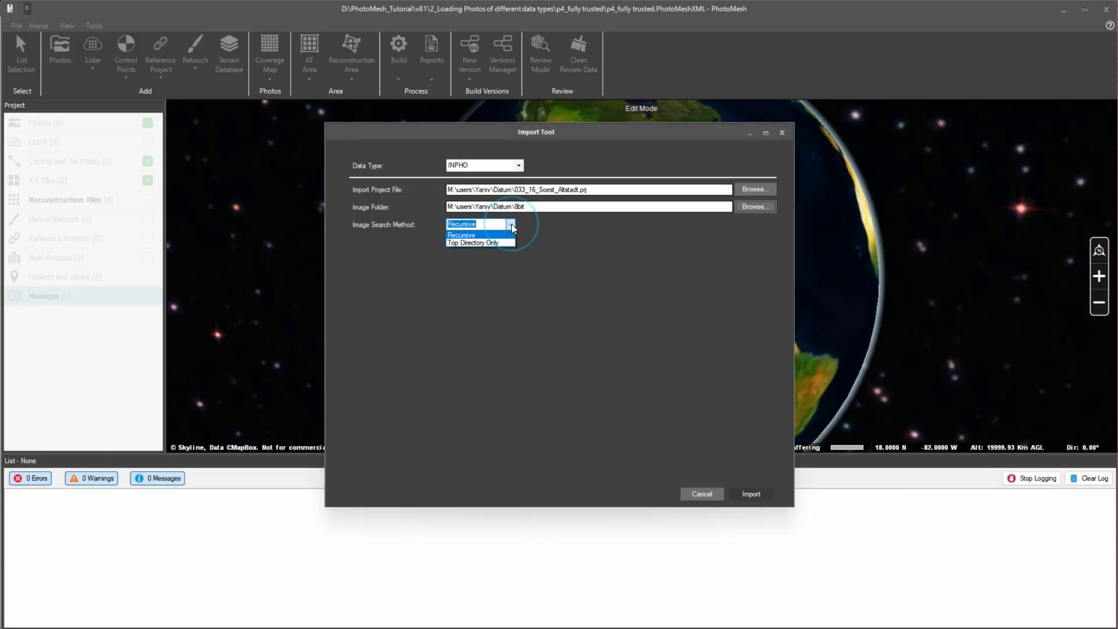
click(512, 223)
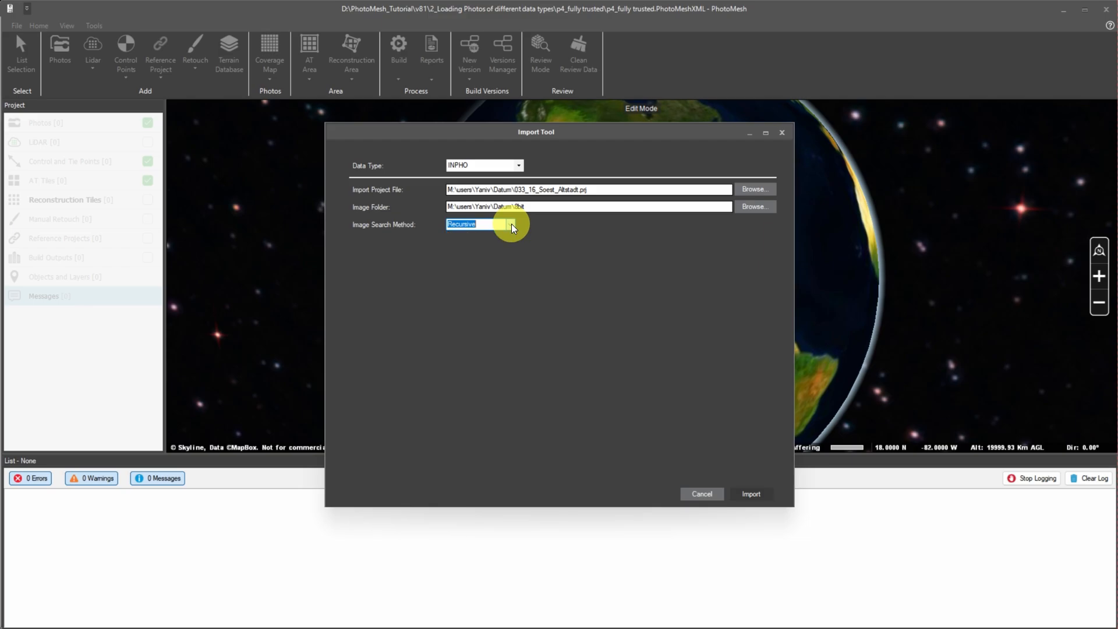
click(769, 495)
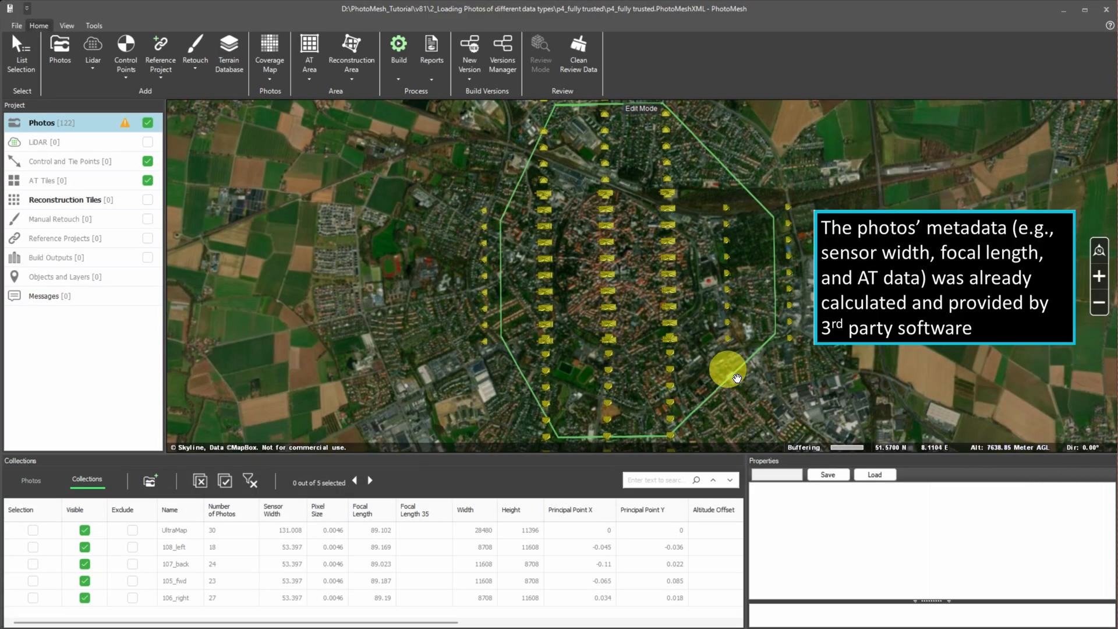
Inspect the imported photo positions over the town from several oblique viewing angles
middle_drag(641, 312, 599, 393)
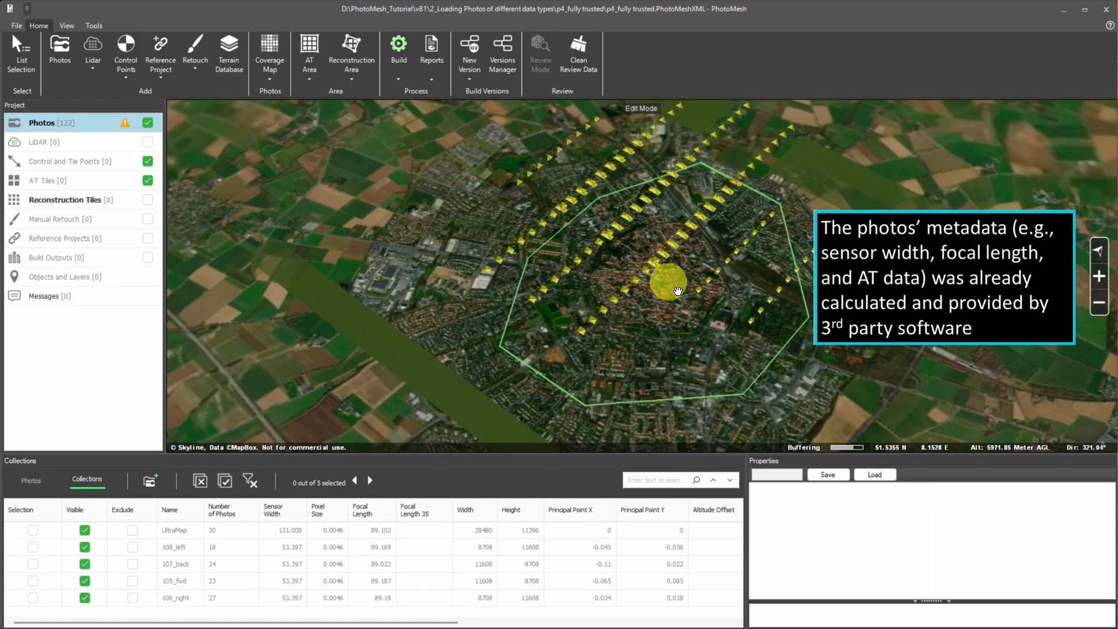
scroll(669, 281, up, 4)
drag(648, 272, 665, 395)
scroll(532, 280, down, 4)
middle_drag(522, 294, 612, 248)
drag(622, 257, 696, 409)
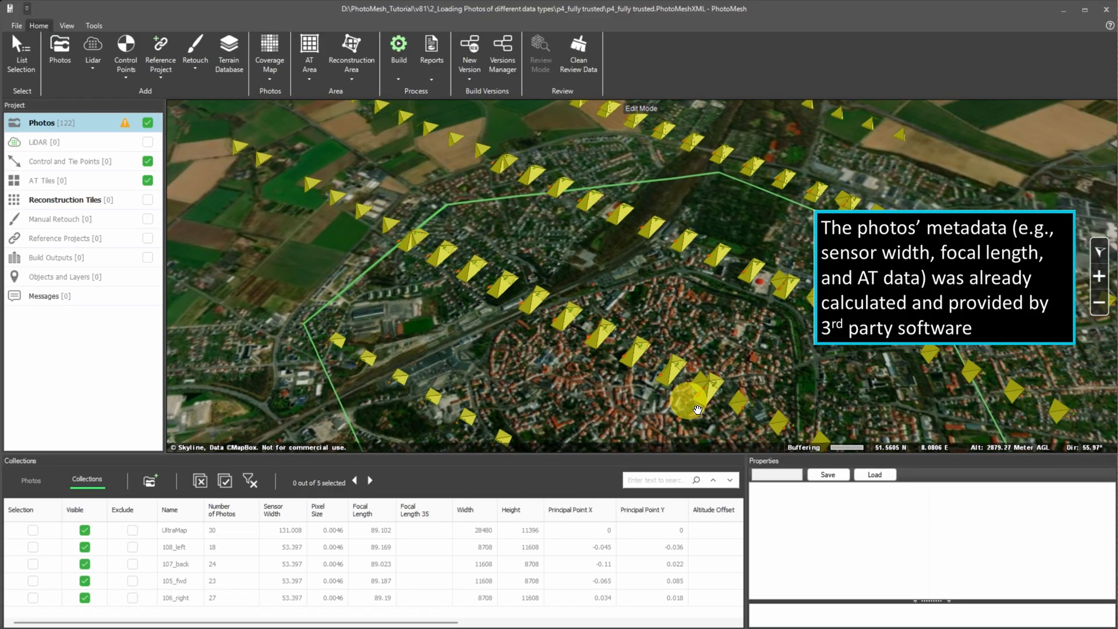
Open the calculation mode choices in the advanced aerotriangulation parameters of a new build
click(399, 78)
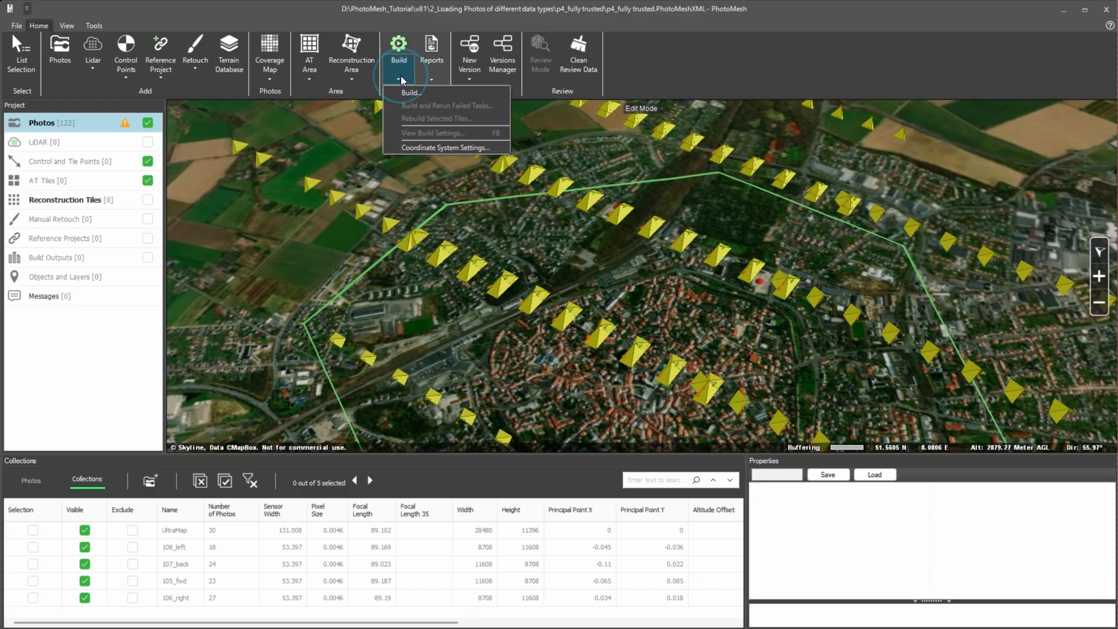
click(438, 96)
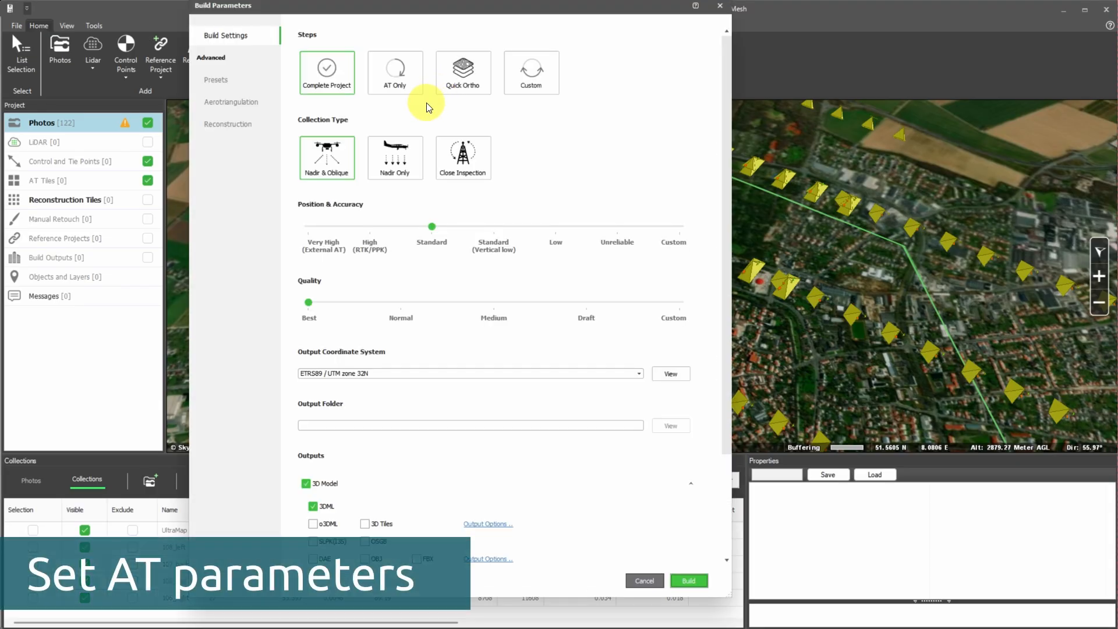
click(256, 103)
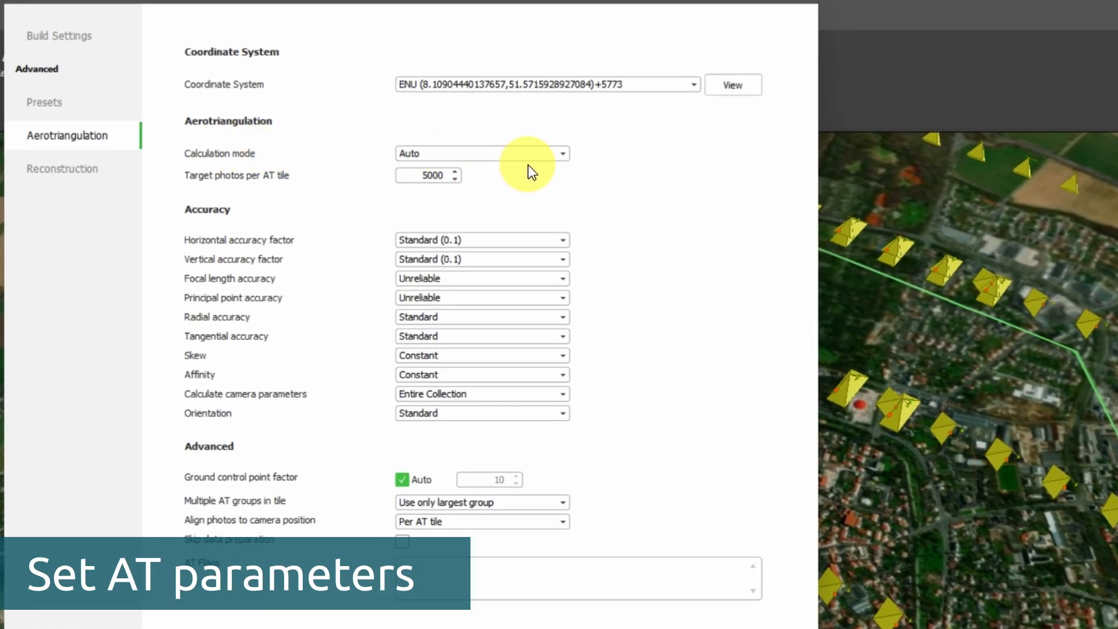
click(563, 155)
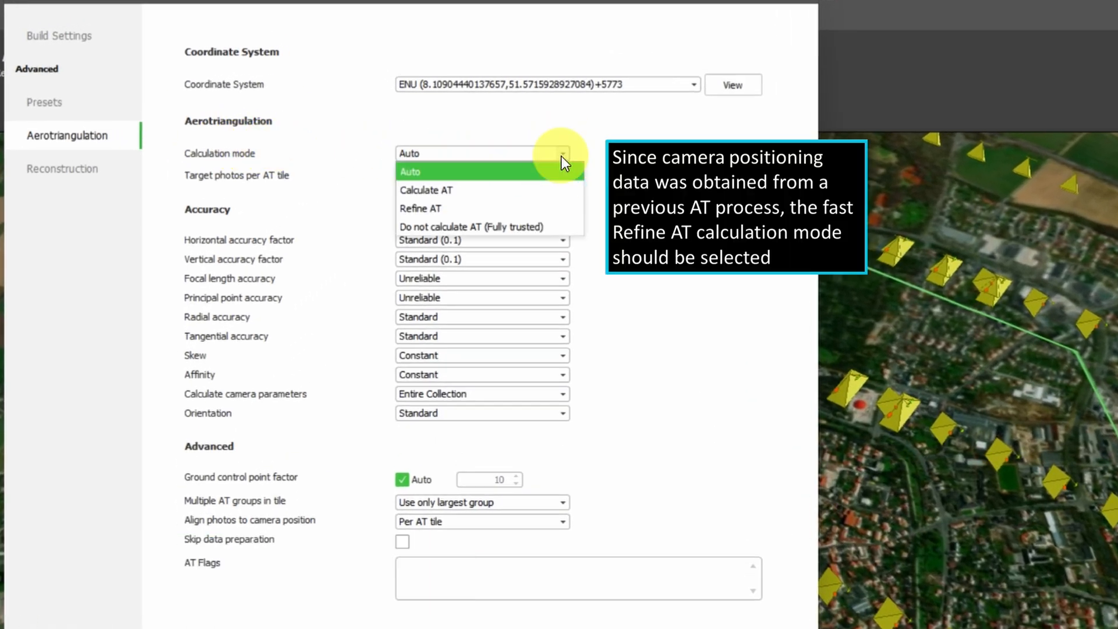